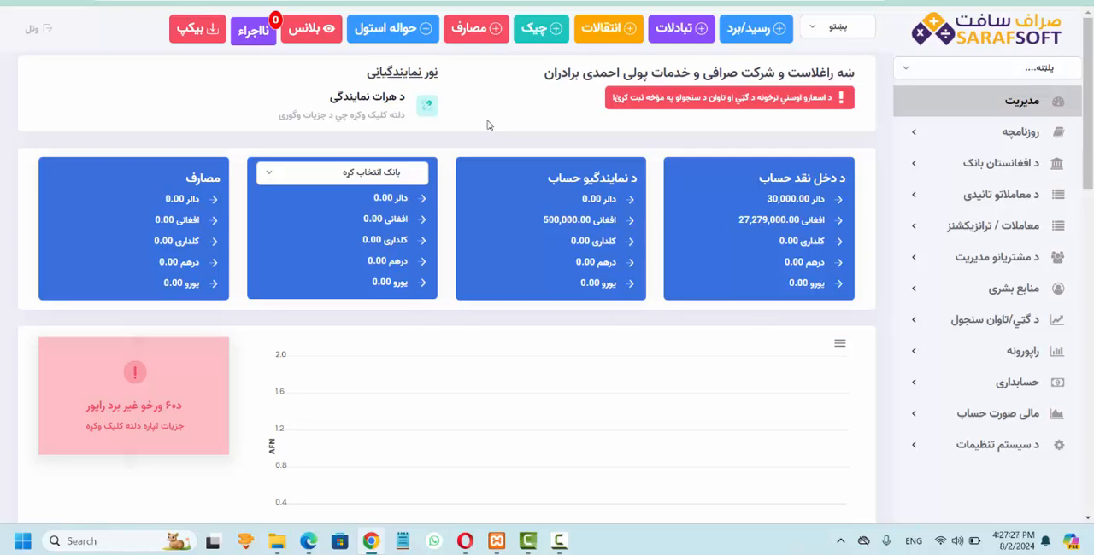
Step: Open the form for sending a transfer (حواله استول) and set the transfer number to 101
click(389, 38)
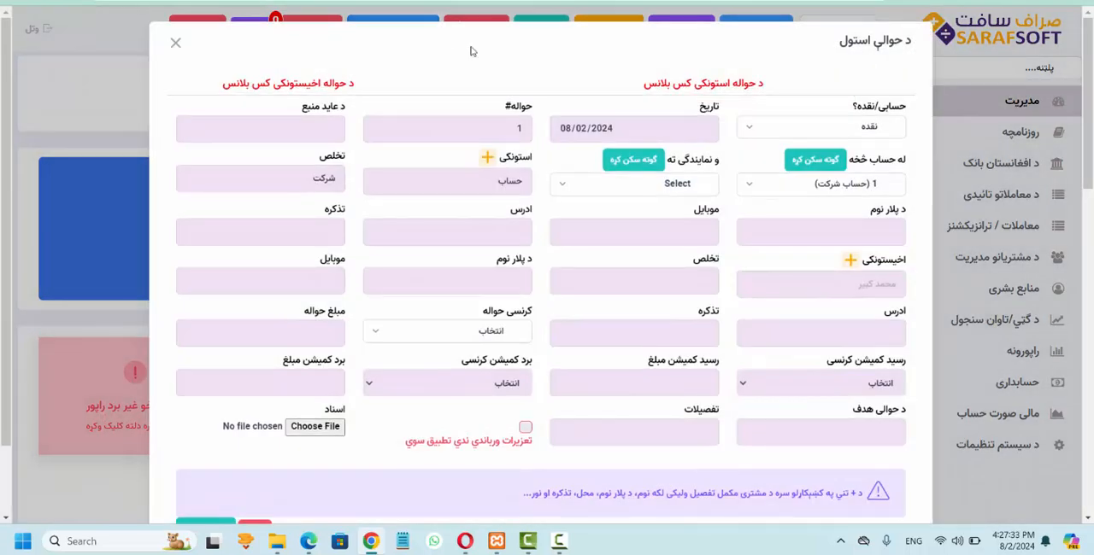
click(752, 126)
click(755, 128)
click(754, 127)
click(756, 128)
click(516, 128)
text(30)
key(BackSpace)
key(BackSpace)
text(01)
Step: Switch the transaction type to حسابی and choose the individual customer's account as the source account
click(779, 130)
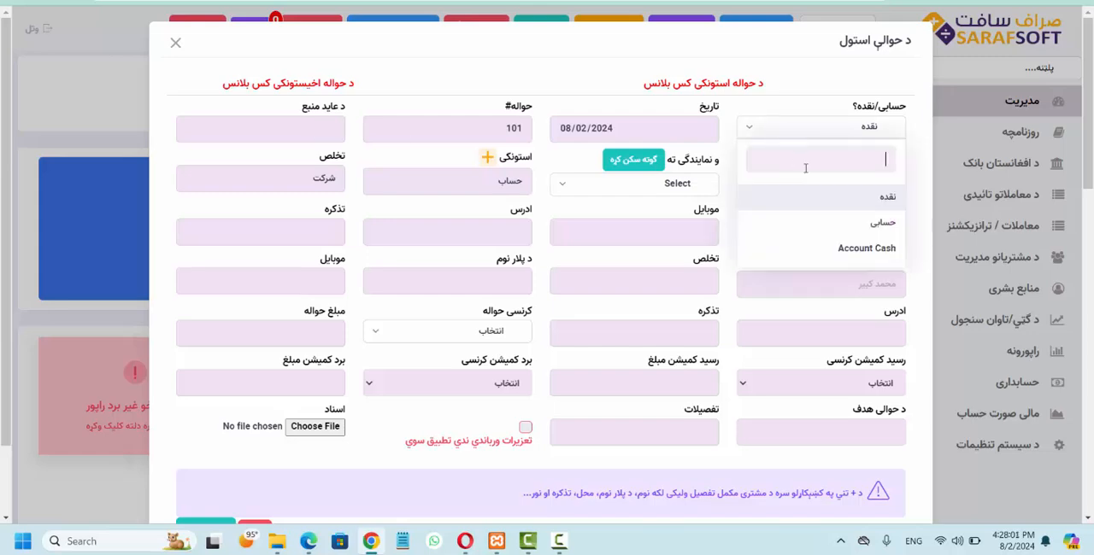
click(764, 218)
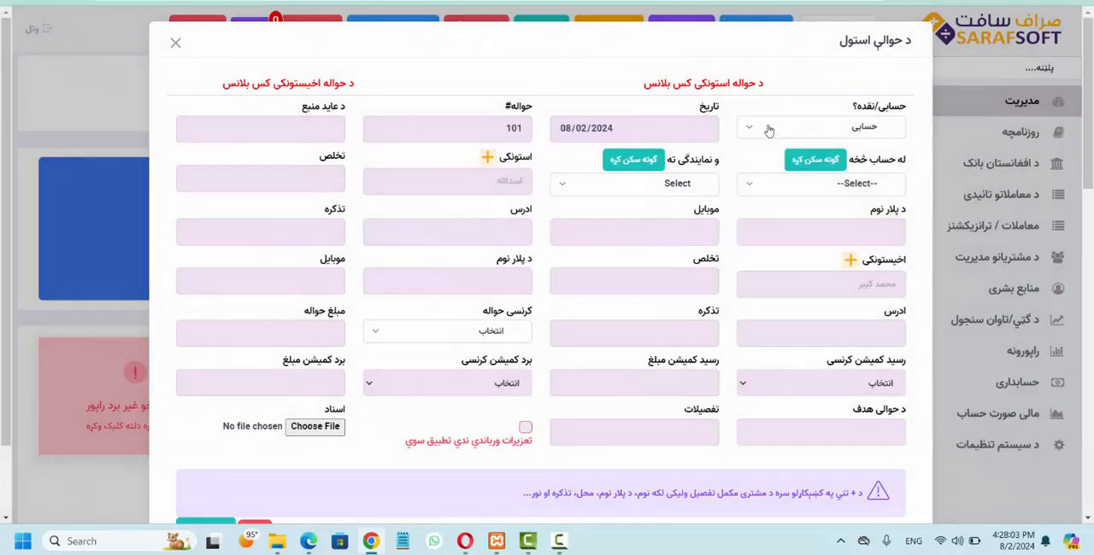
click(772, 187)
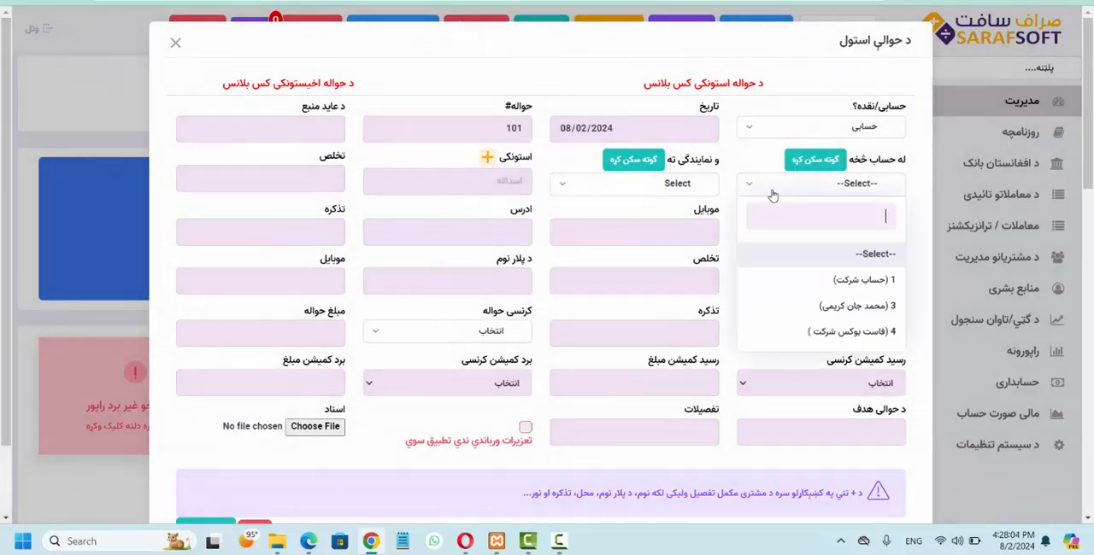
click(829, 314)
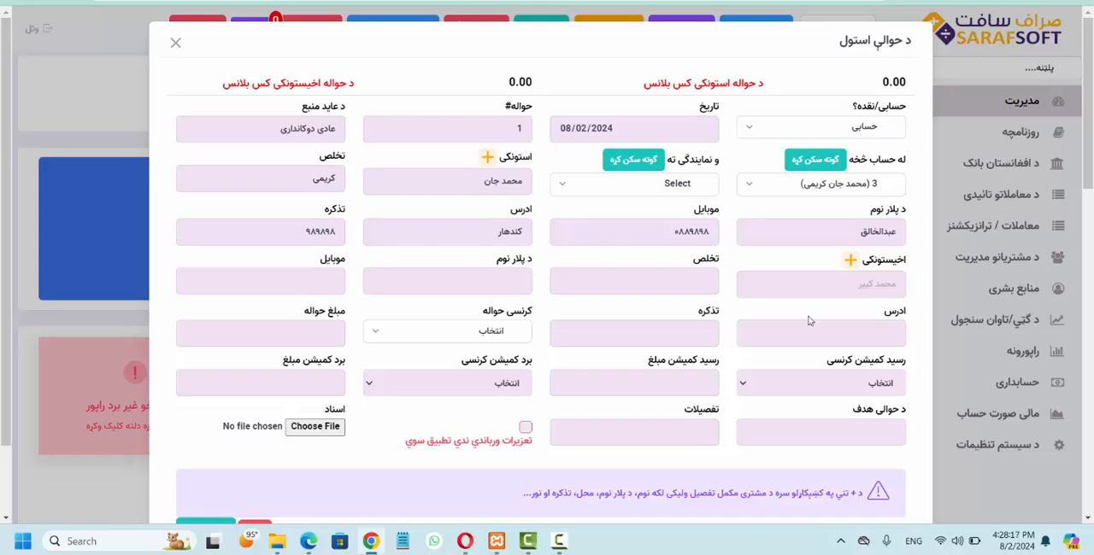
Step: Clear the chosen source account, dismiss the error and set the transaction type back to نقده
click(777, 186)
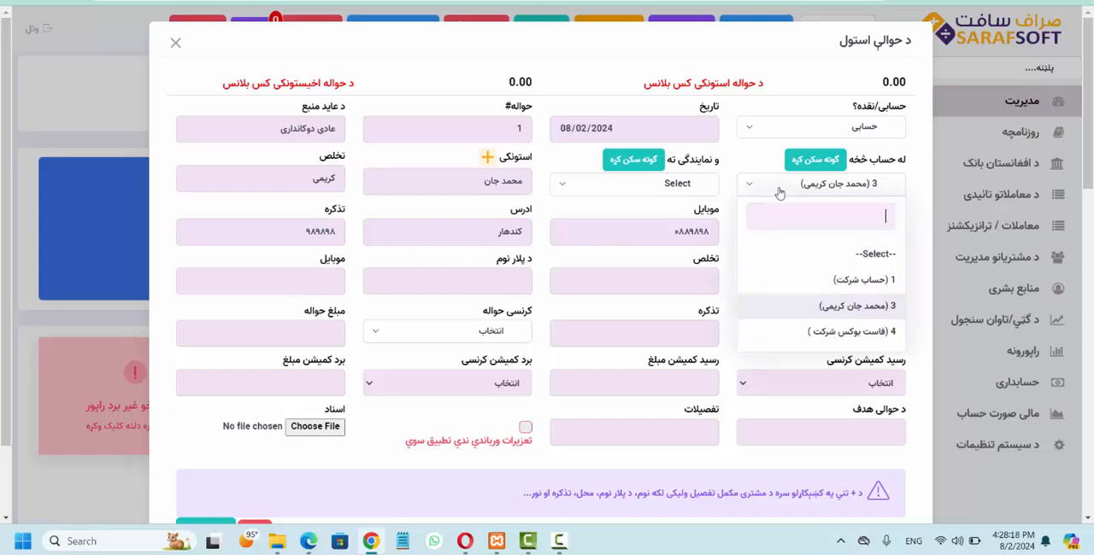
click(846, 254)
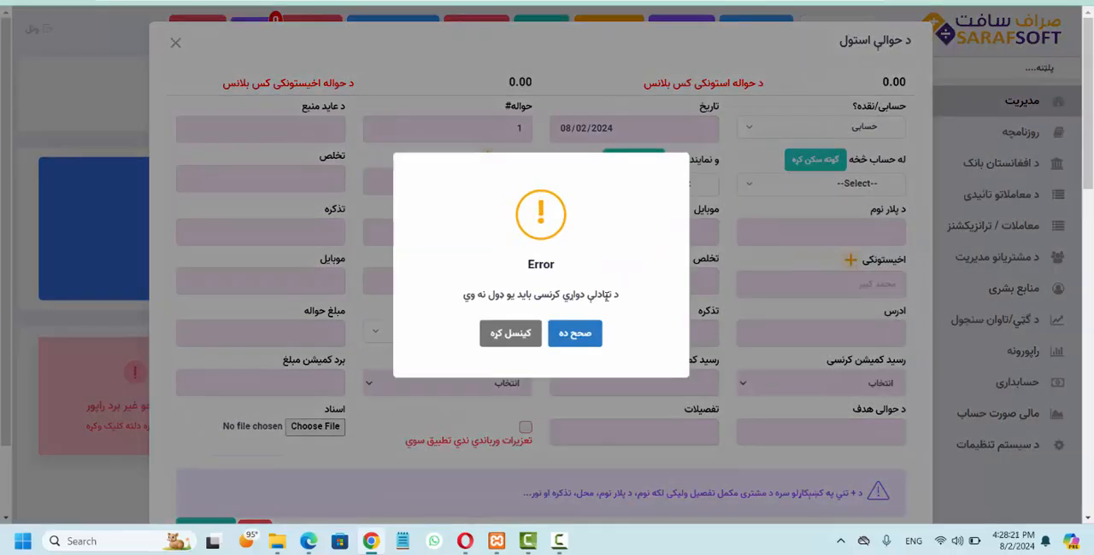
click(516, 338)
click(745, 130)
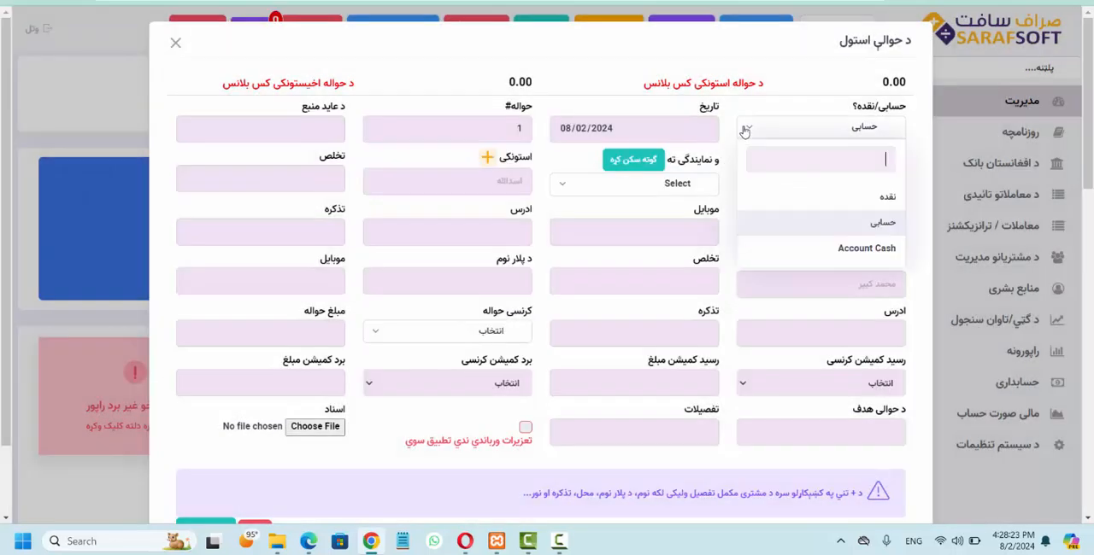
click(796, 198)
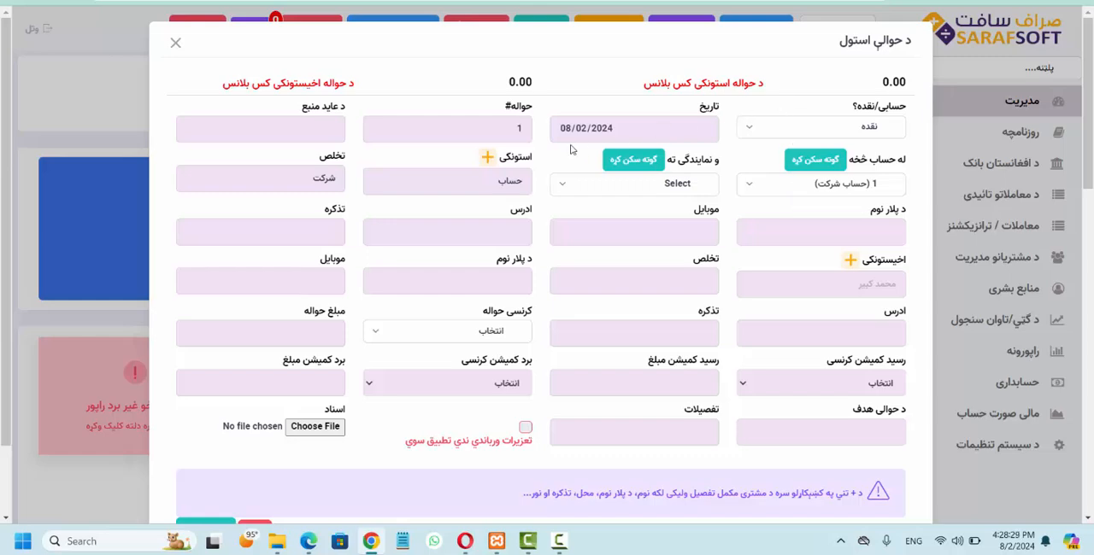
Step: Set the transfer number to 101 and enter معاش as the source of income
click(487, 124)
text(01)
click(323, 132)
click(323, 132)
text(معاش)
Step: Choose the Herat account (حساب هرات) as the destination branch and enter the sender's first name
click(681, 195)
click(655, 283)
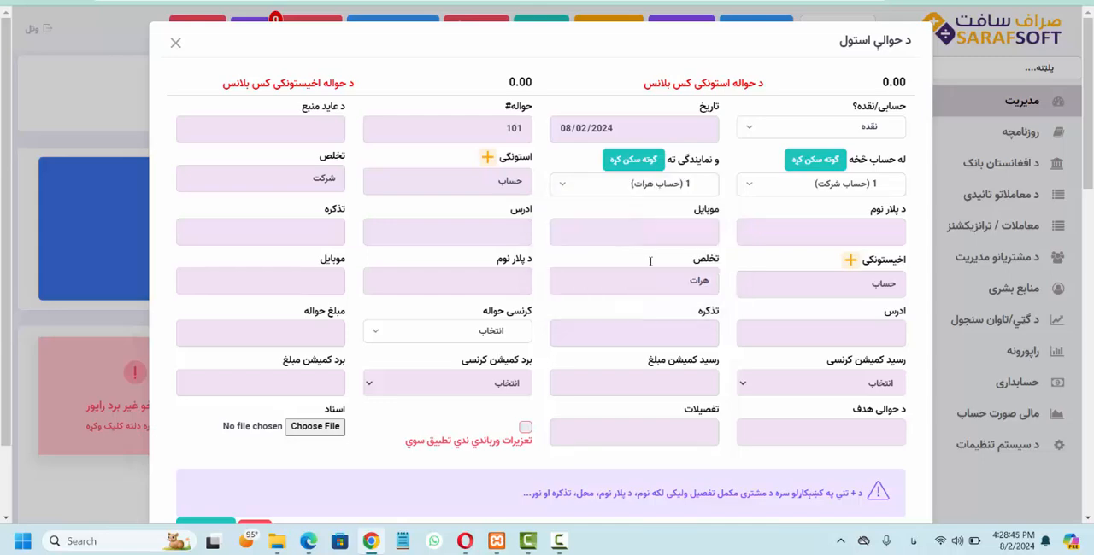
drag(492, 179, 597, 185)
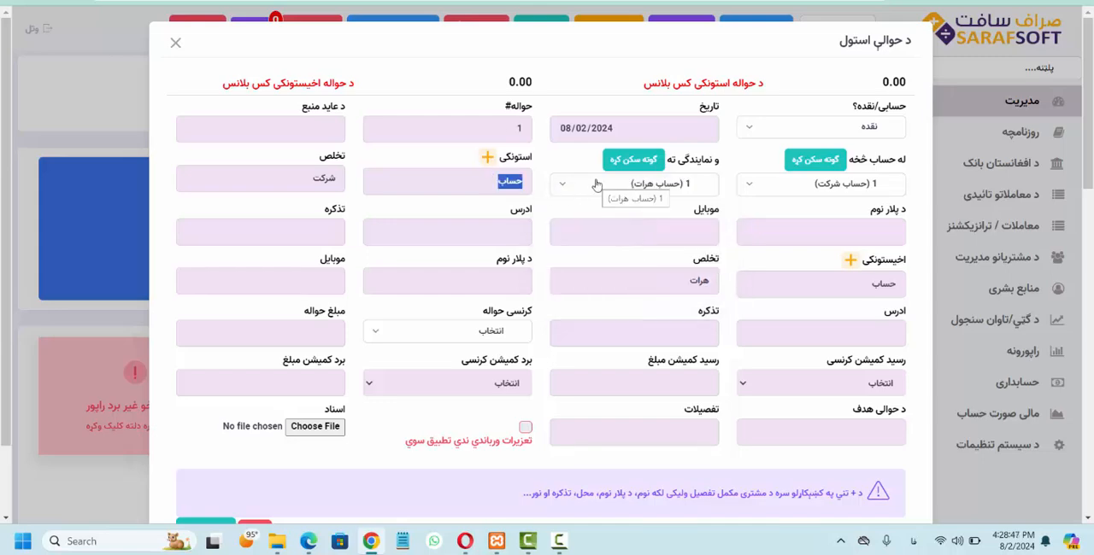
key(Tab)
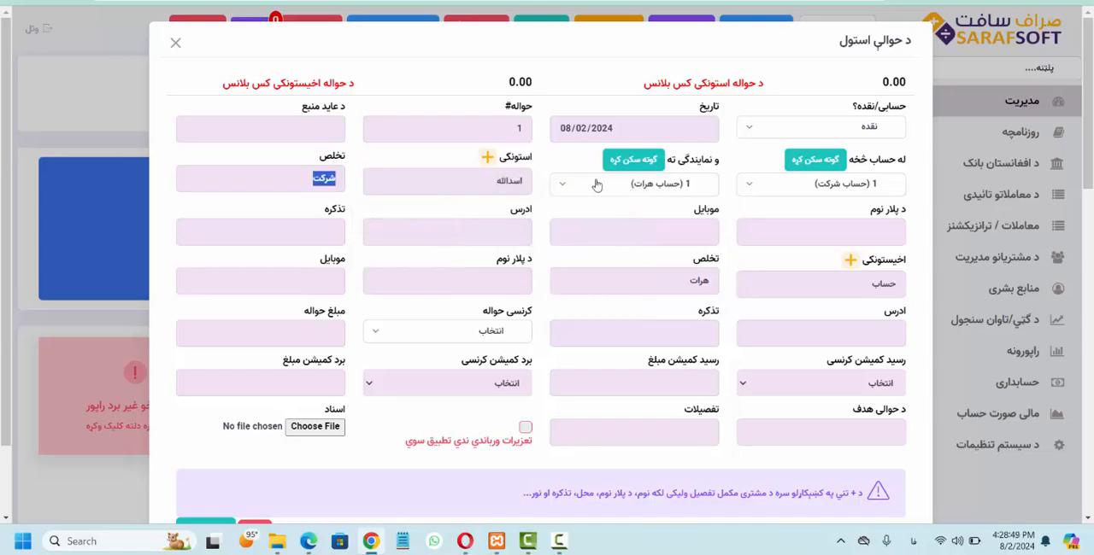
Step: Enter the sender's last name, father's name and mobile number
click(486, 158)
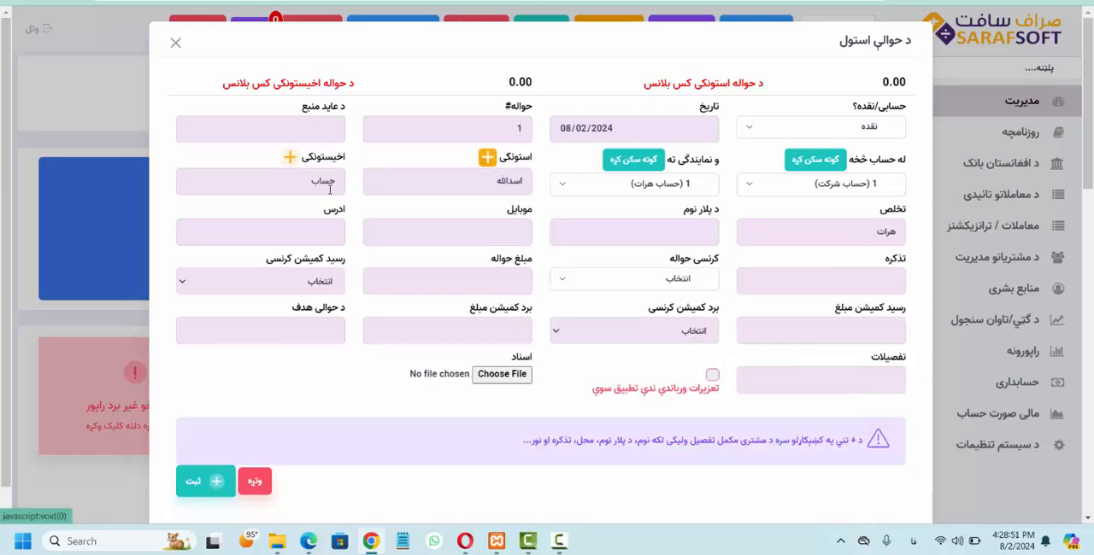
click(486, 157)
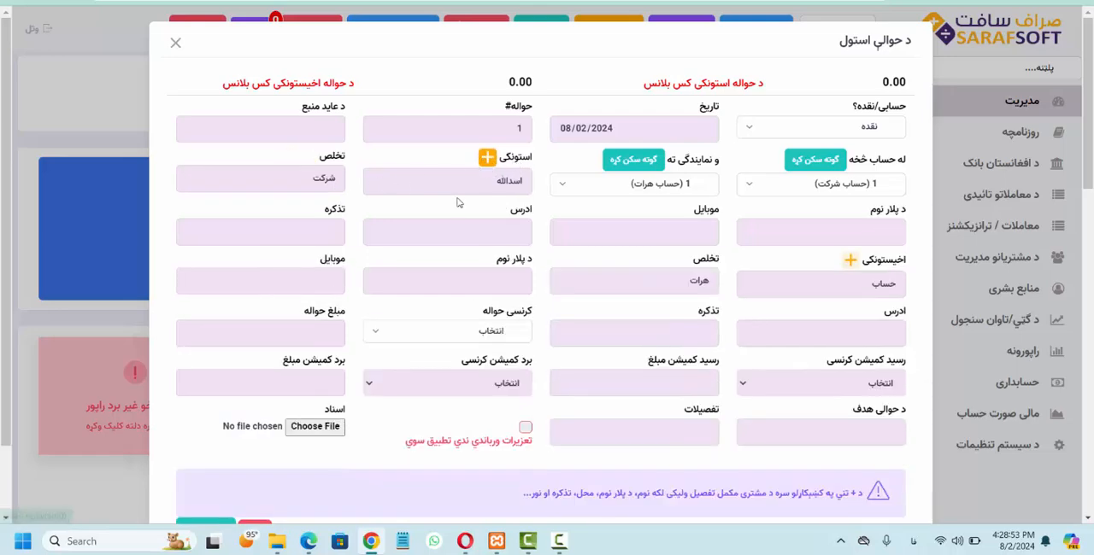
drag(300, 178, 470, 197)
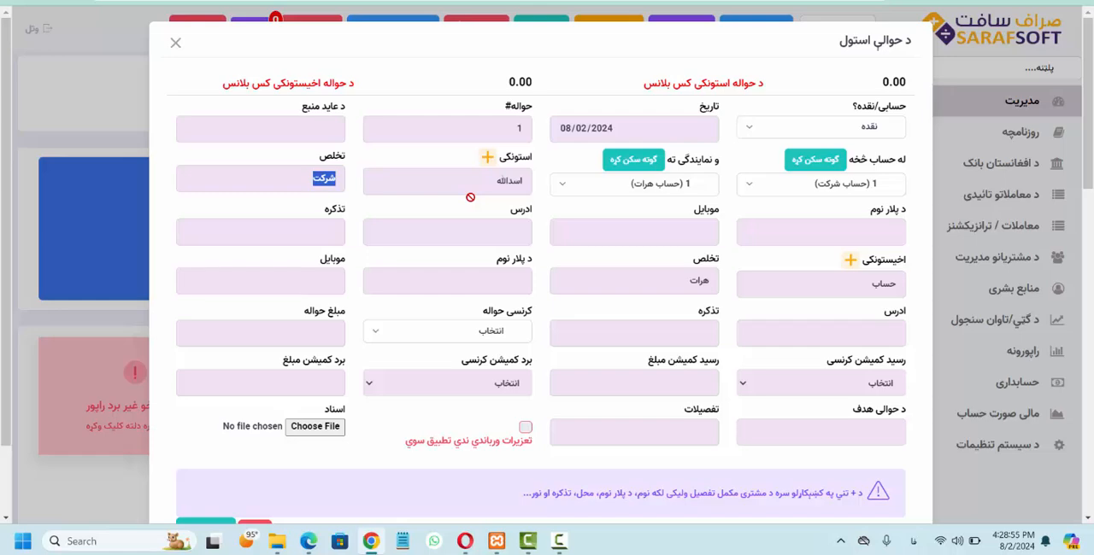
key(Tab)
text(نور محمد)
key(Tab)
text(۰۸۰۸۰۸۰۸)
key(Tab)
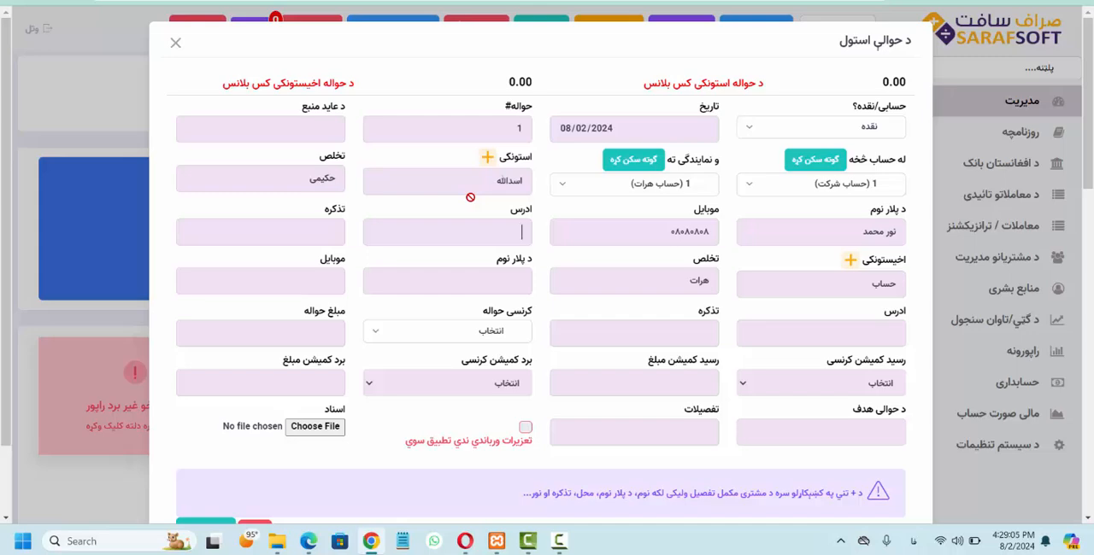
Step: Fill in the sender's address and national ID (تذکره) number
text(کندهار)
key(Tab)
text(۹۸۹۸۹۸۹)
key(Tab)
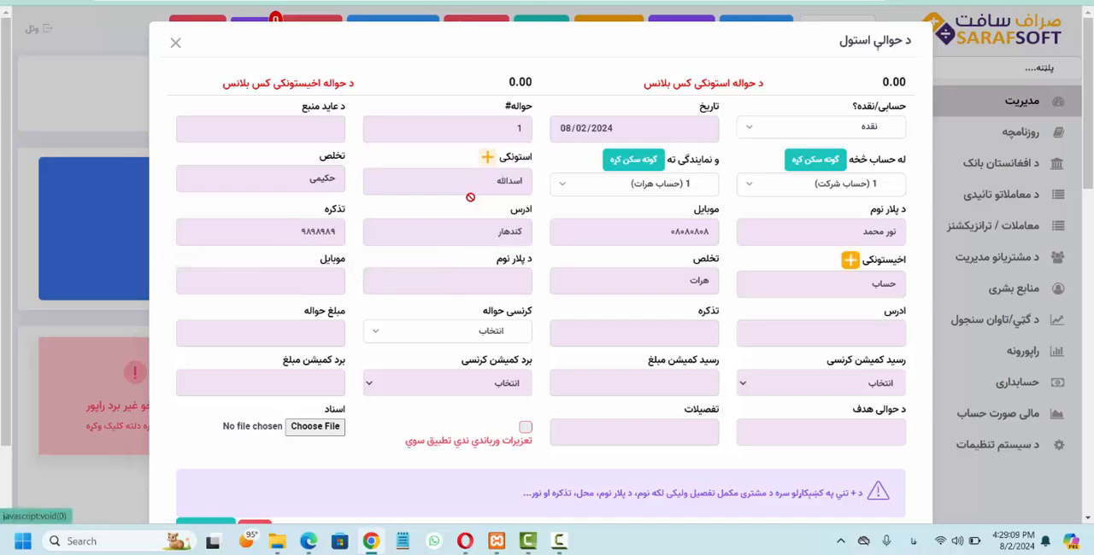
Step: Enter the recipient's first name, last name and father's name
key(Tab)
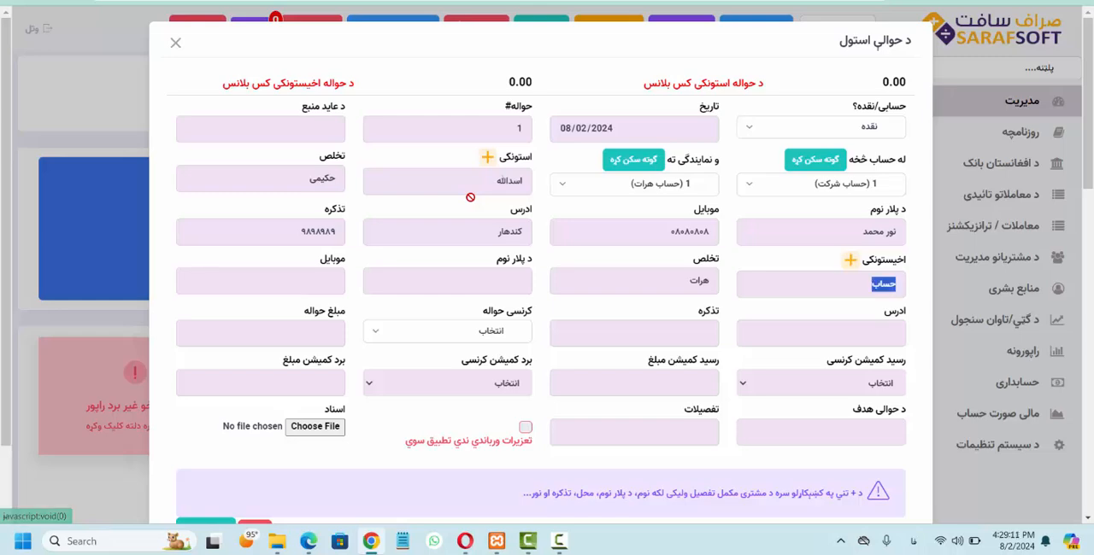
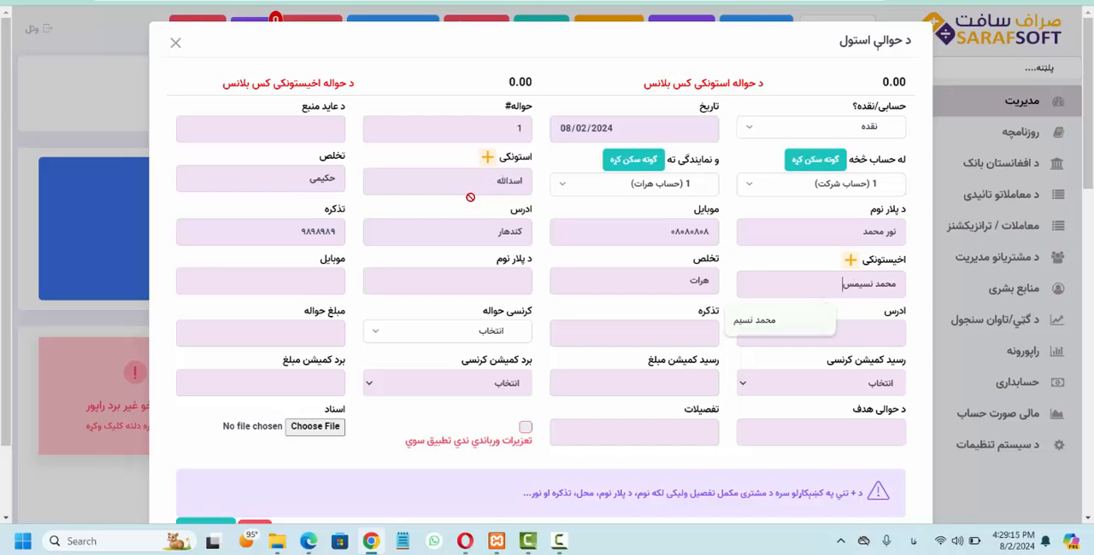
key(Tab)
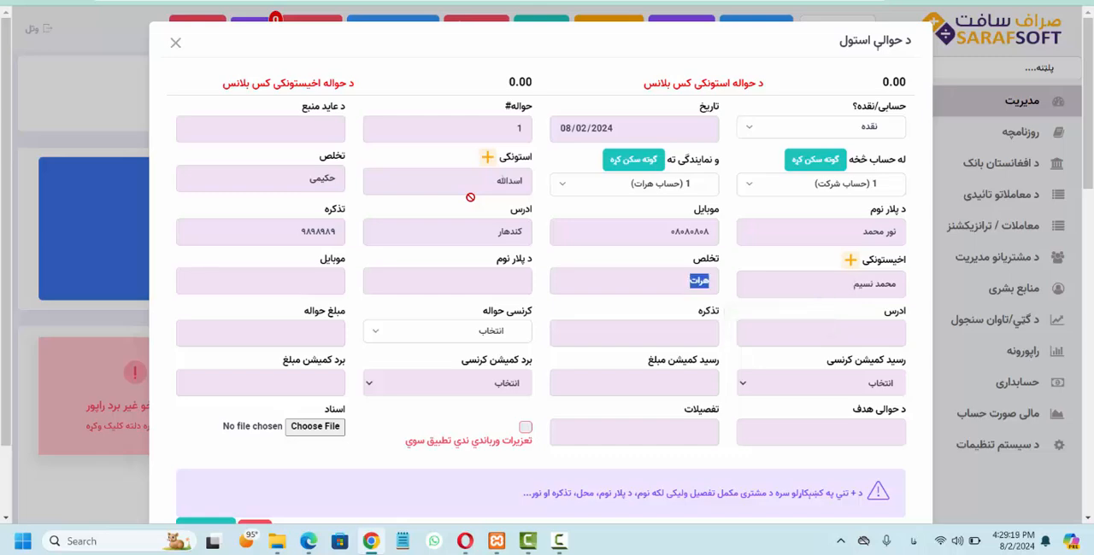
key(Tab)
text(محمد شفیع)
key(Tab)
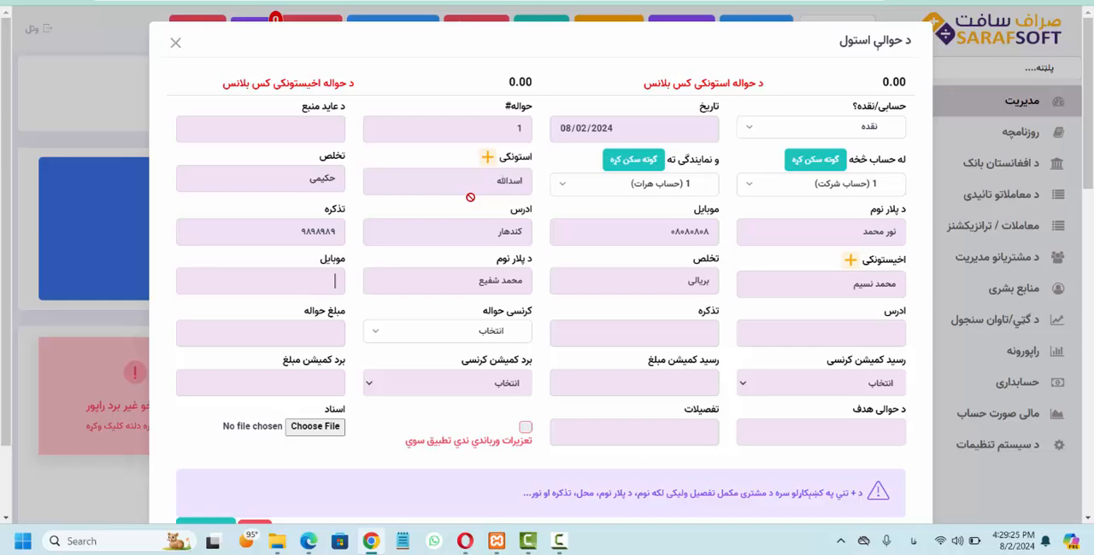
Step: Fill in the recipient's mobile number, address and national ID (تذکره) number
text(۹۸۹۸۹۸)
key(Tab)
text(هرات)
key(Tab)
text(۹۸۹۸۹۸)
key(Tab)
Step: Set the transfer currency to افغانی and the transfer amount to 5000
key(Down)
key(Down)
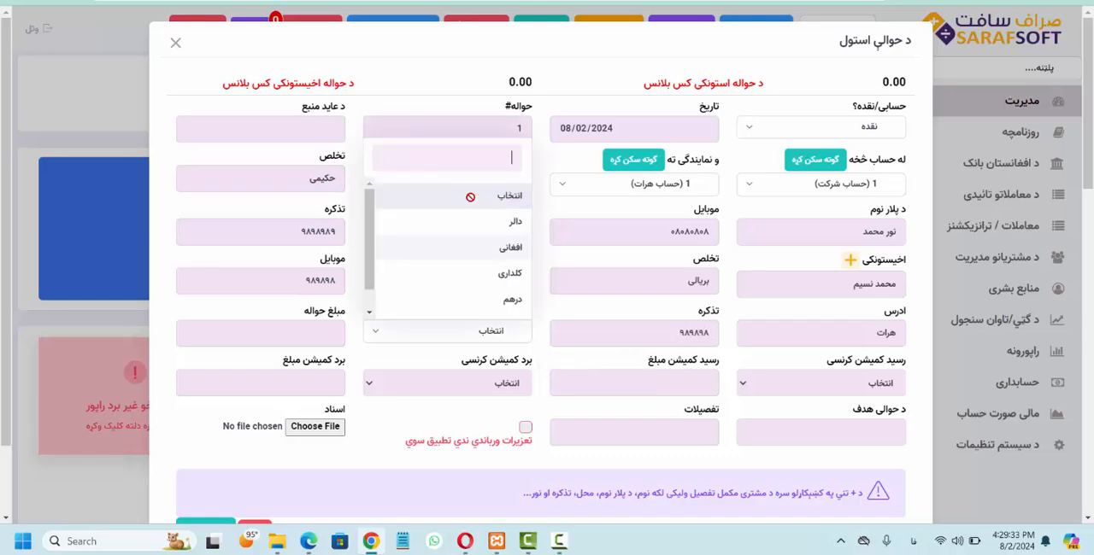
key(Return)
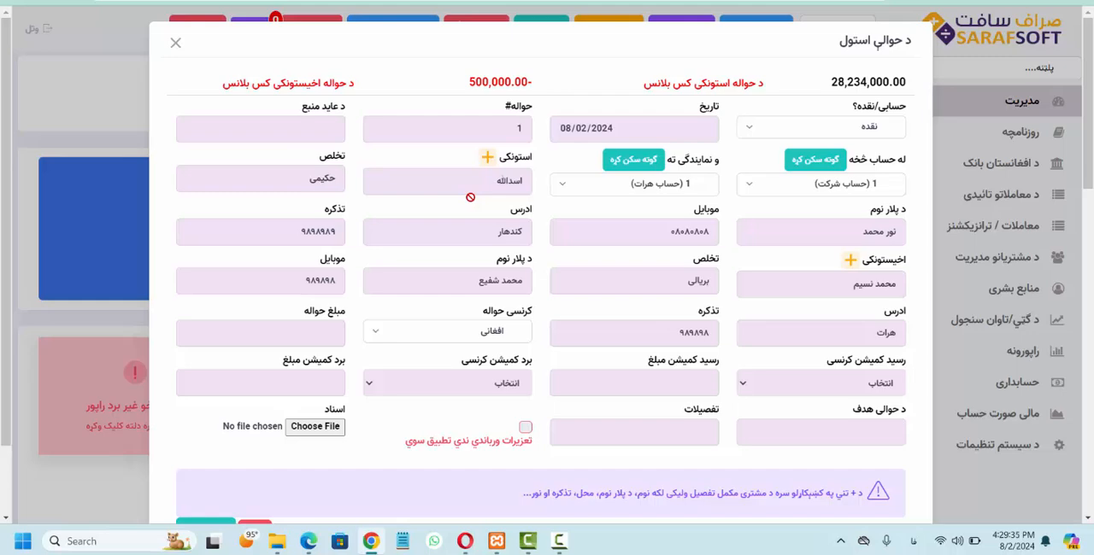
key(Tab)
text(5000)
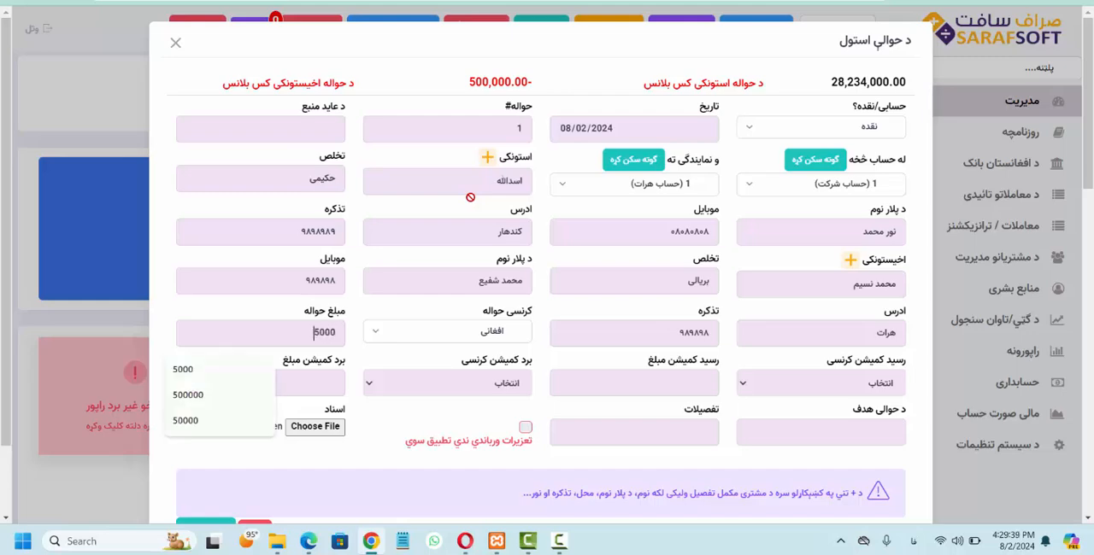
Step: Set the received commission (رسید کمیشن) currency to افغانی and its amount to 100
key(Tab)
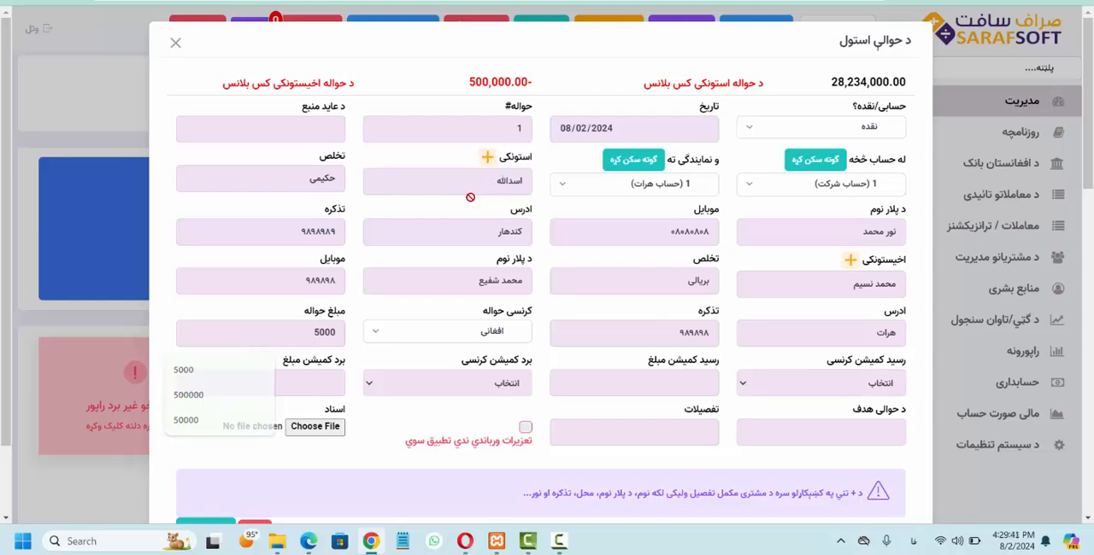
key(space)
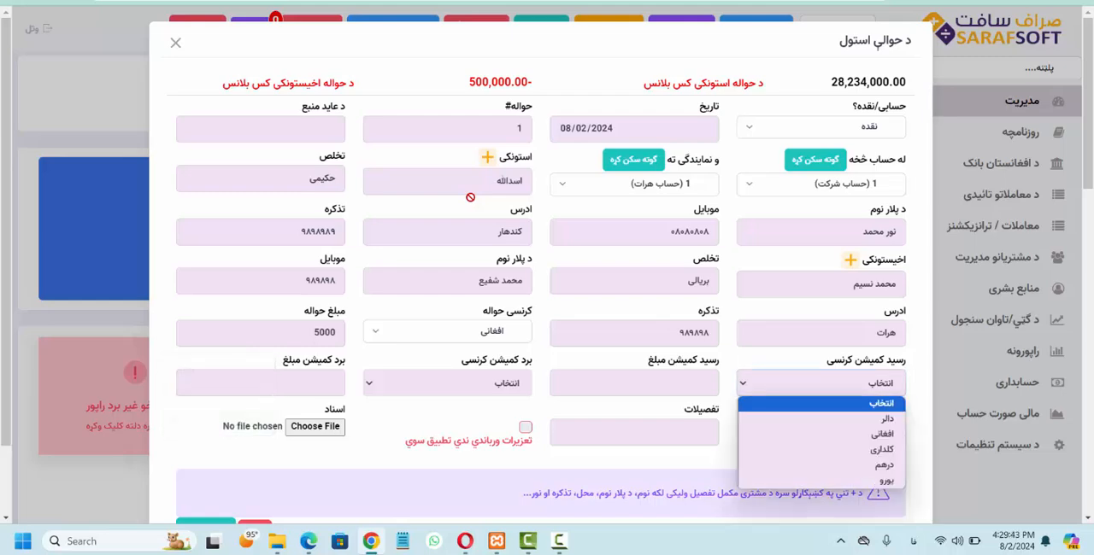
key(Down)
key(Down)
key(Return)
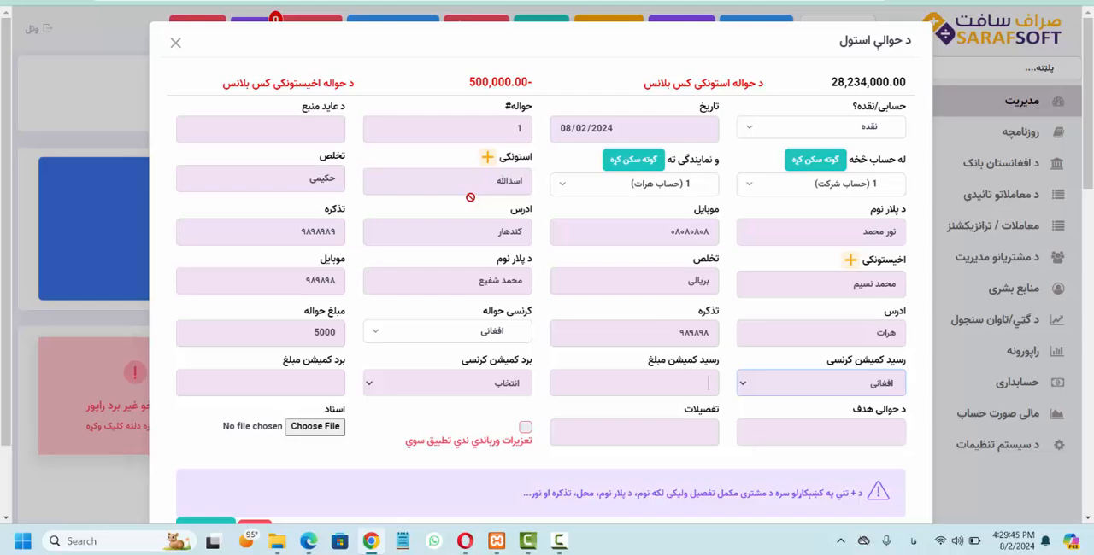
text(100)
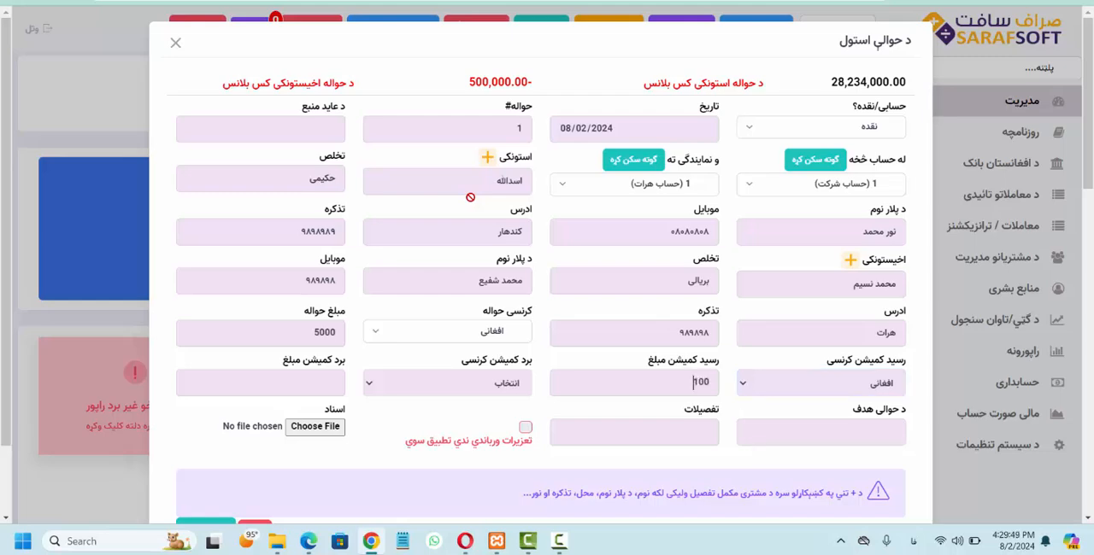
Step: Enter کورته پیسی استول as the purpose of the transfer
click(856, 445)
text(ک)
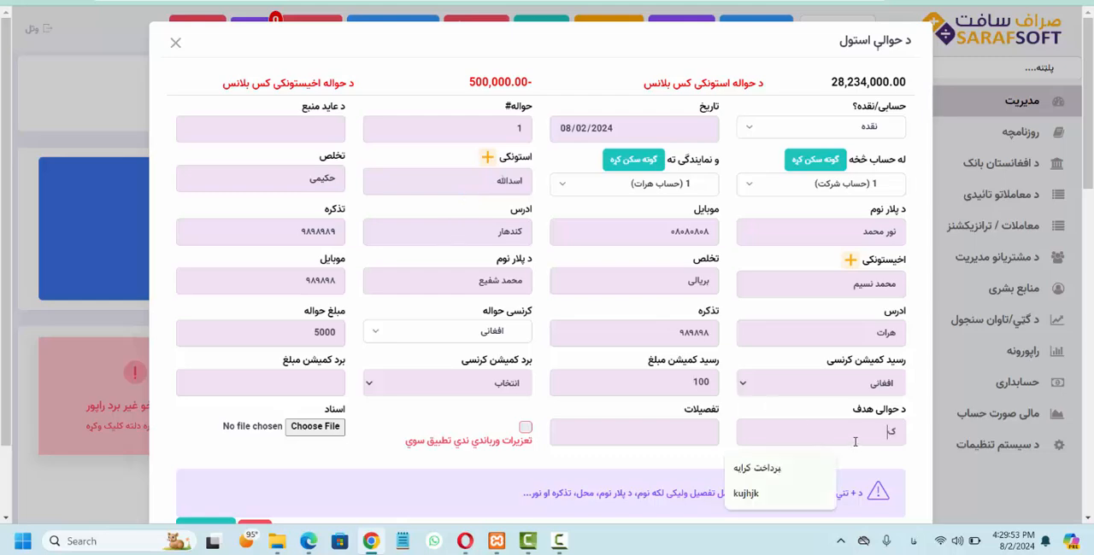
text(ورته ای)
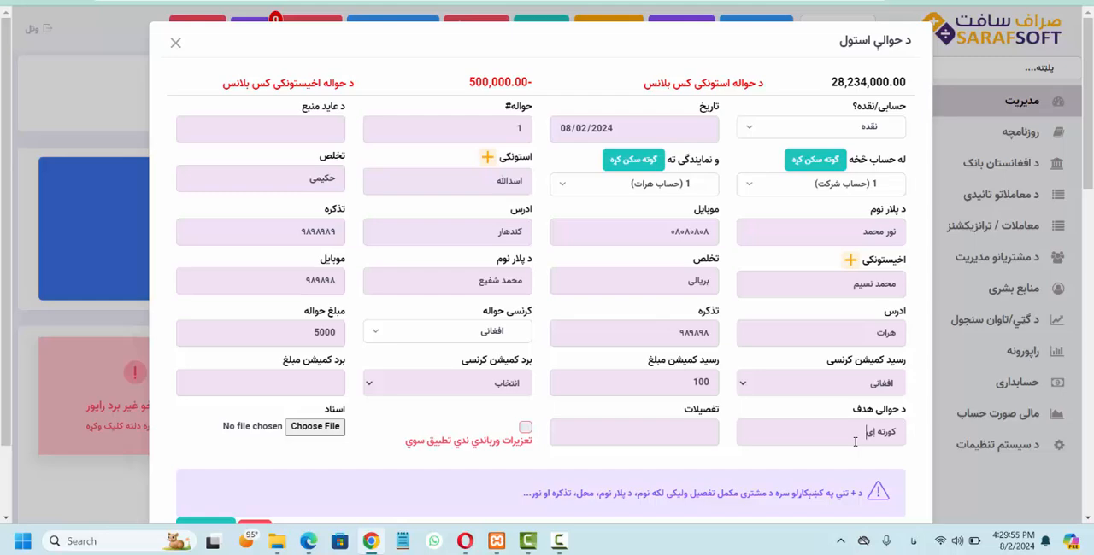
text(سې لی)
text(و)
key(BackSpace)
key(BackSpace)
key(BackSpace)
text(استول)
Step: Mark the transfer as not subject to sanctions (تعزیرات ورباندي ندي تطبیق سوي) and register it
drag(297, 228, 366, 238)
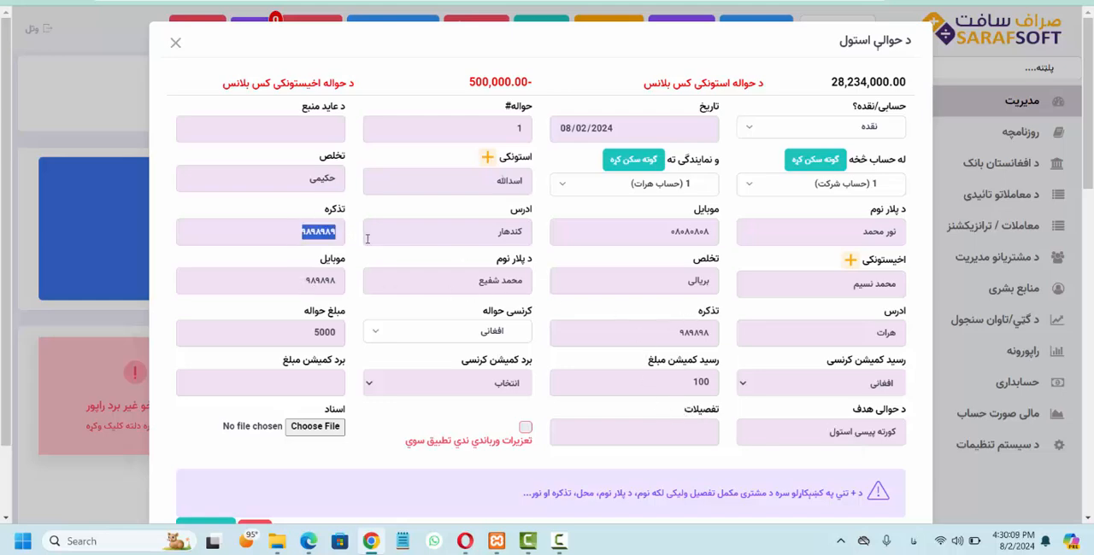
click(510, 443)
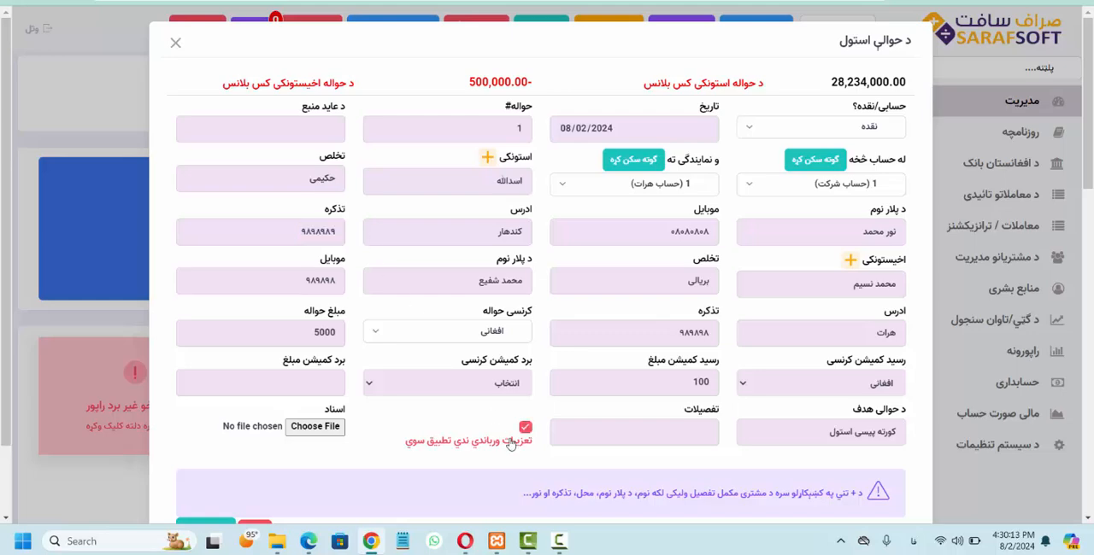
scroll(508, 442, down, 1)
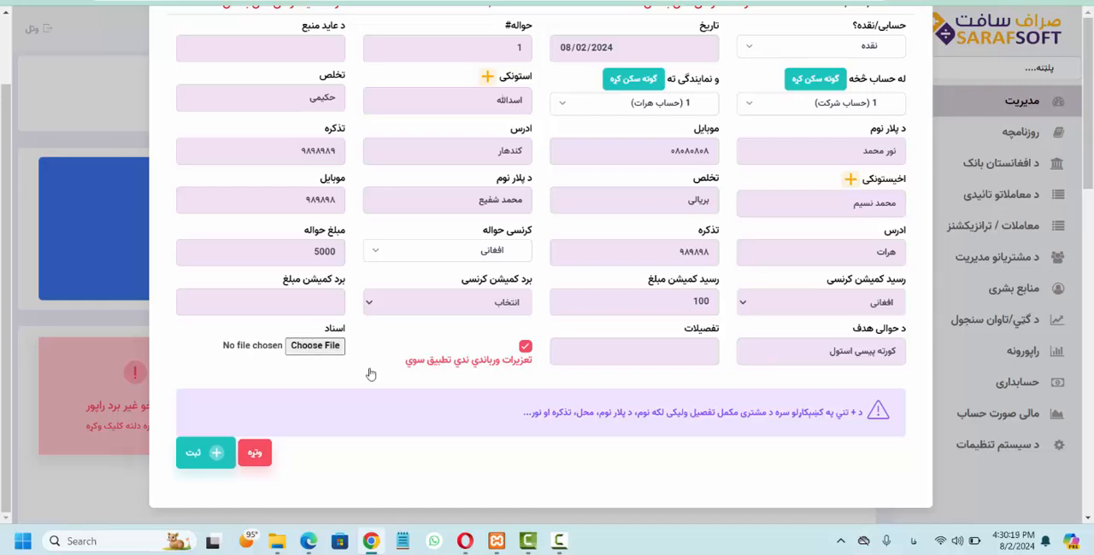
click(203, 455)
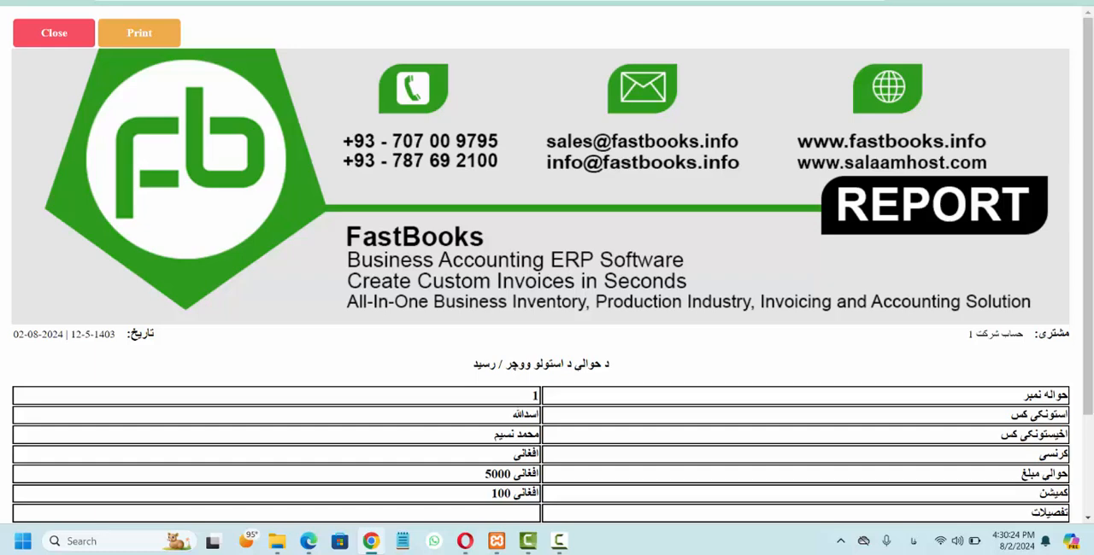
click(54, 33)
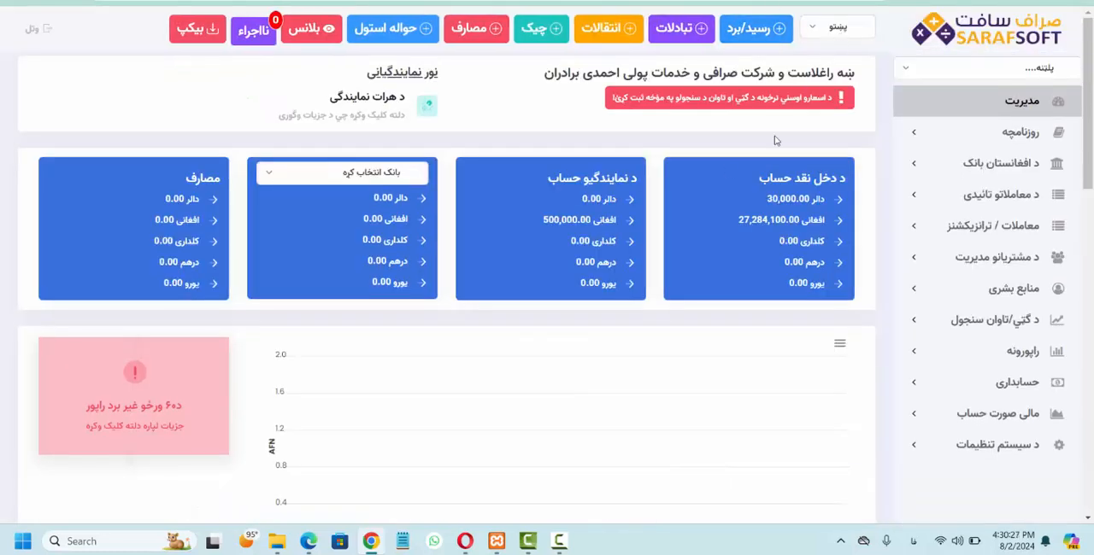
click(416, 27)
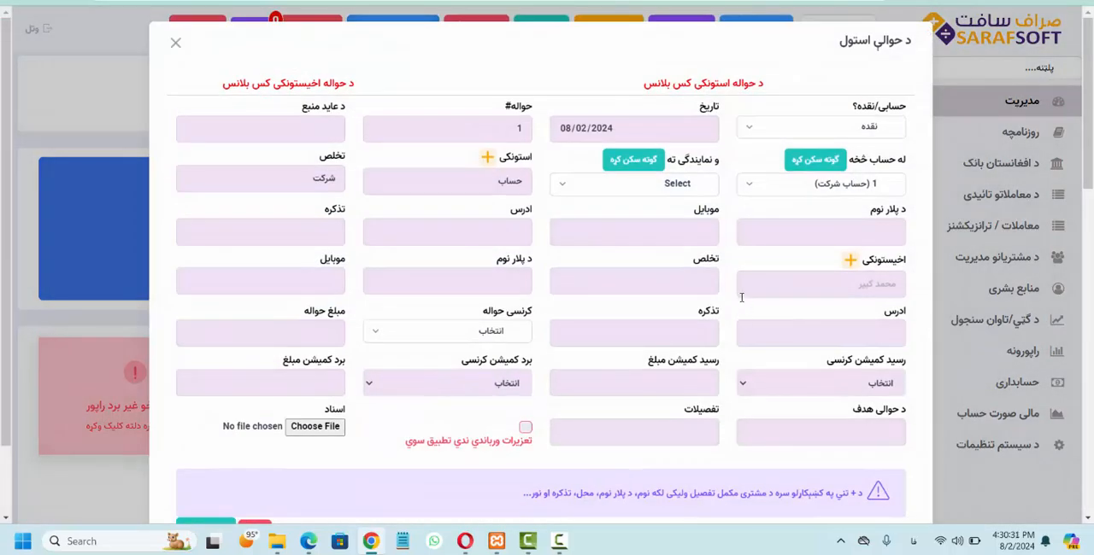
click(175, 42)
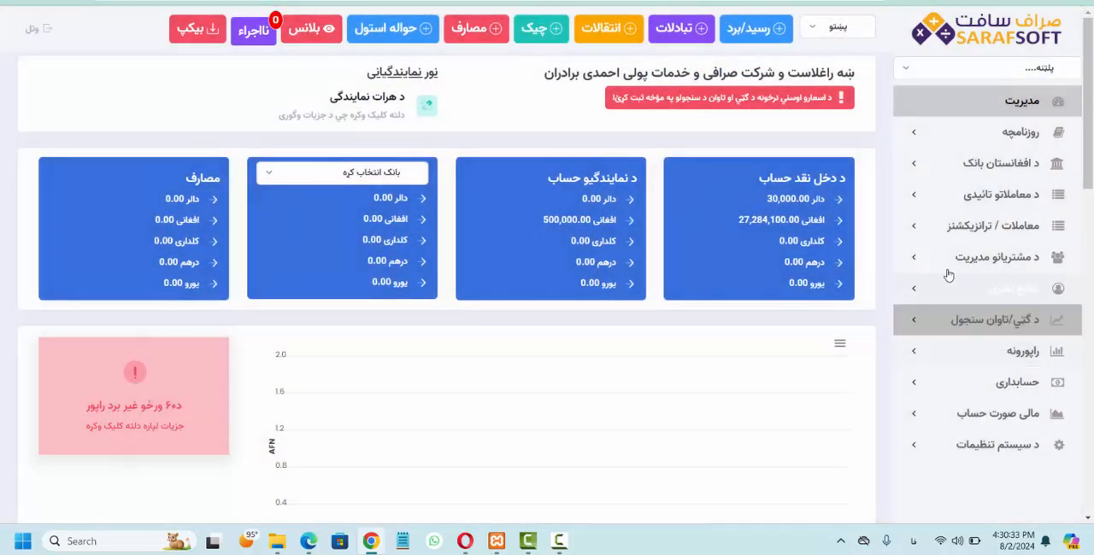
Step: Open the outgoing transfers list (تللي حوالې) under transactions and check the registered transfer's entry
click(930, 241)
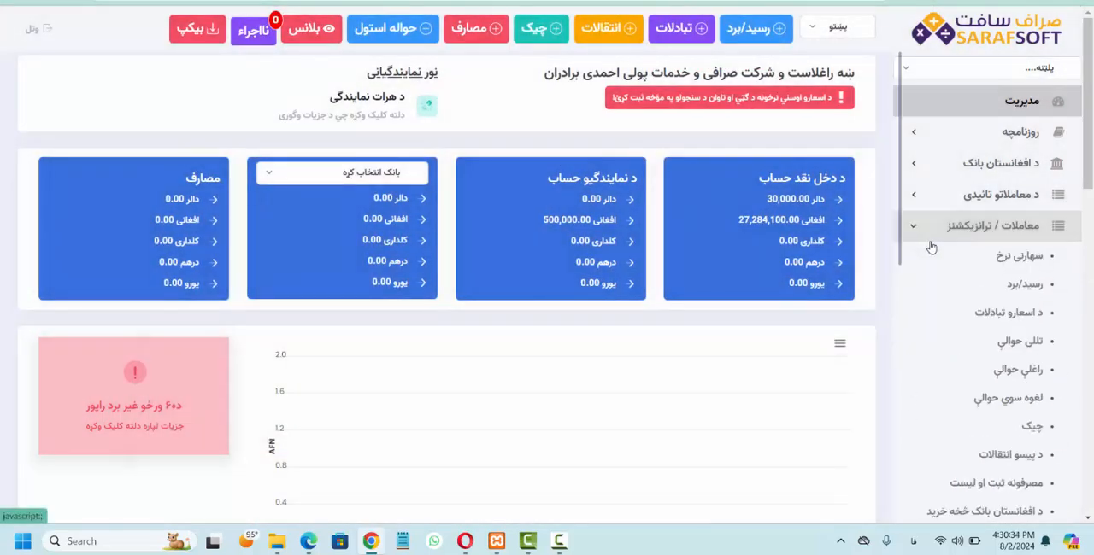
click(987, 352)
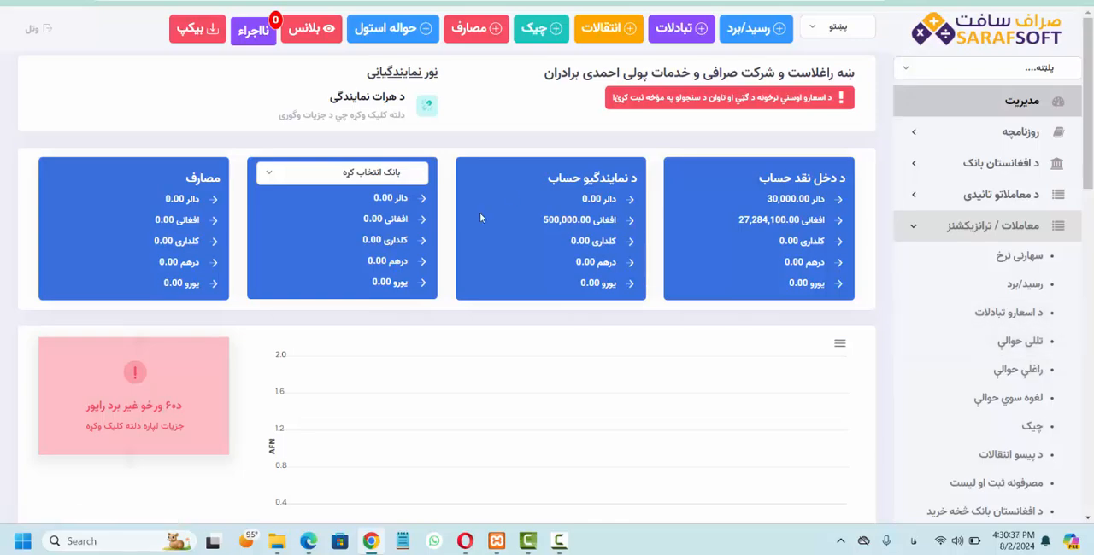
scroll(479, 218, down, 2)
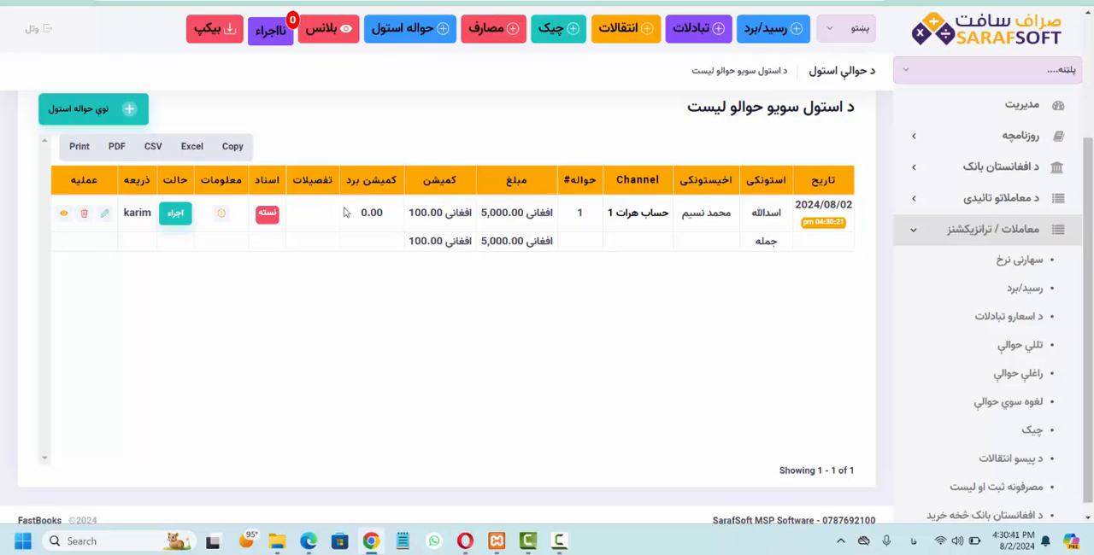
scroll(295, 218, up, 2)
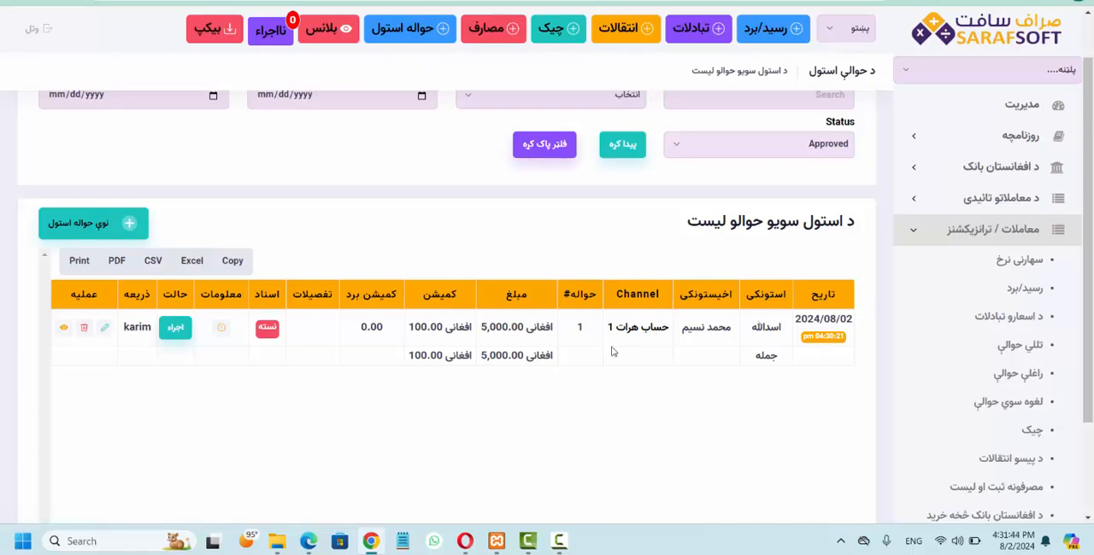
Step: Switch to the Opera browser and log in as the herat branch user with the account password
click(465, 541)
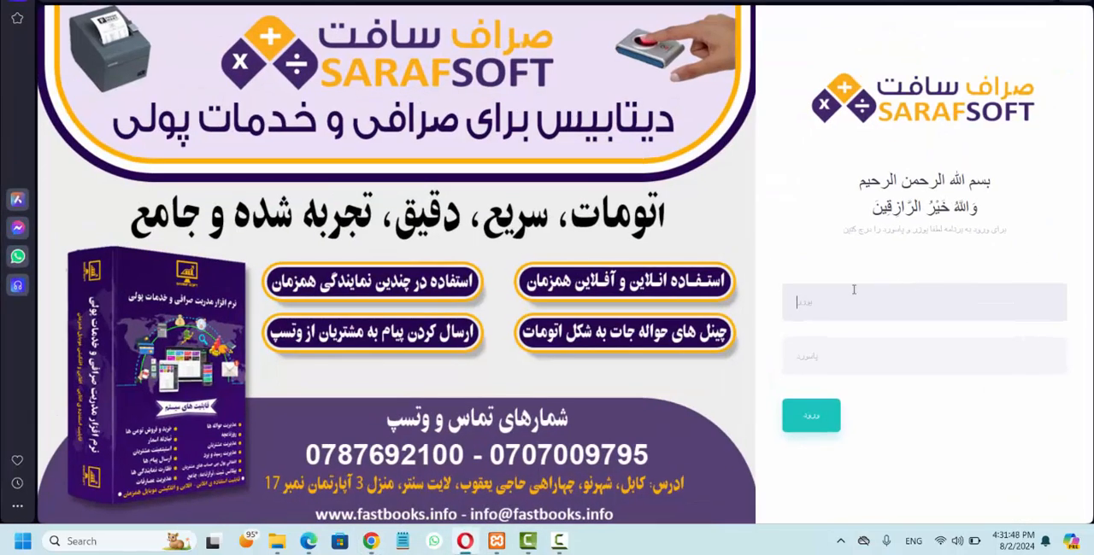
click(853, 290)
text(herat)
key(Tab)
text(12345)
key(Return)
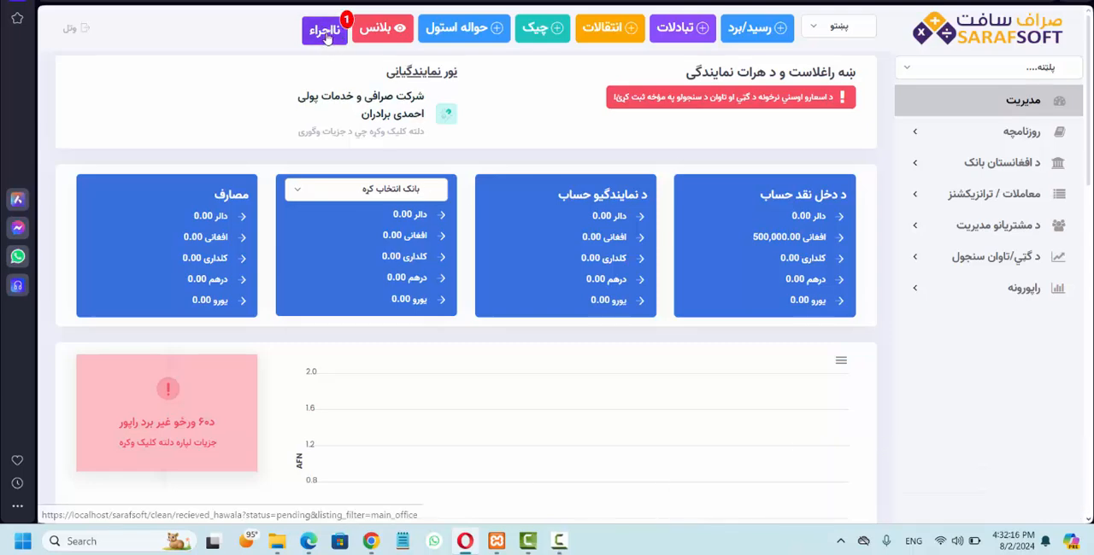
Step: Open the list of unexecuted incoming transfers (نااجراء) and save the column settings with all columns selected
click(326, 36)
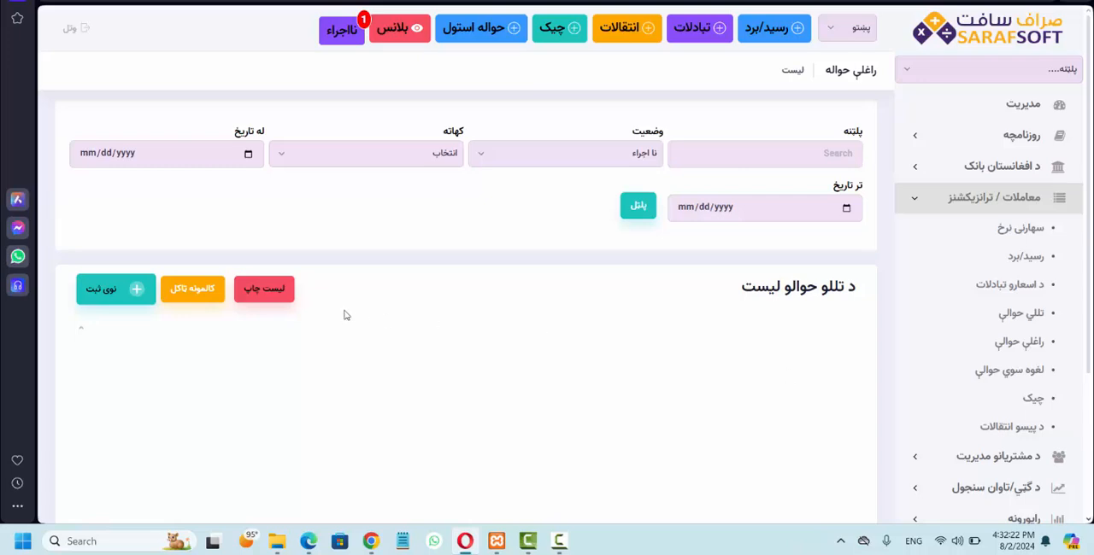
click(194, 290)
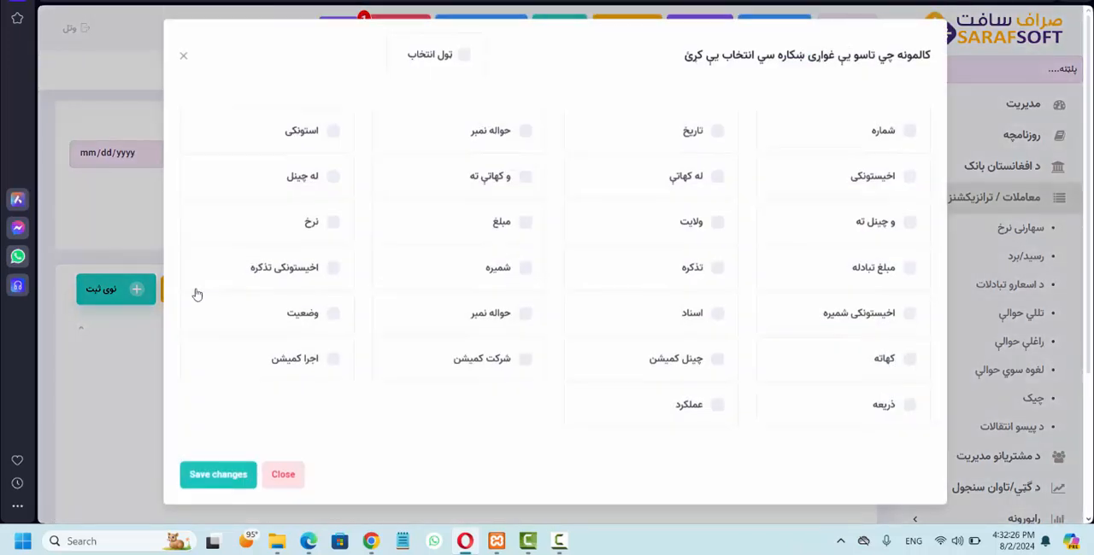
click(464, 58)
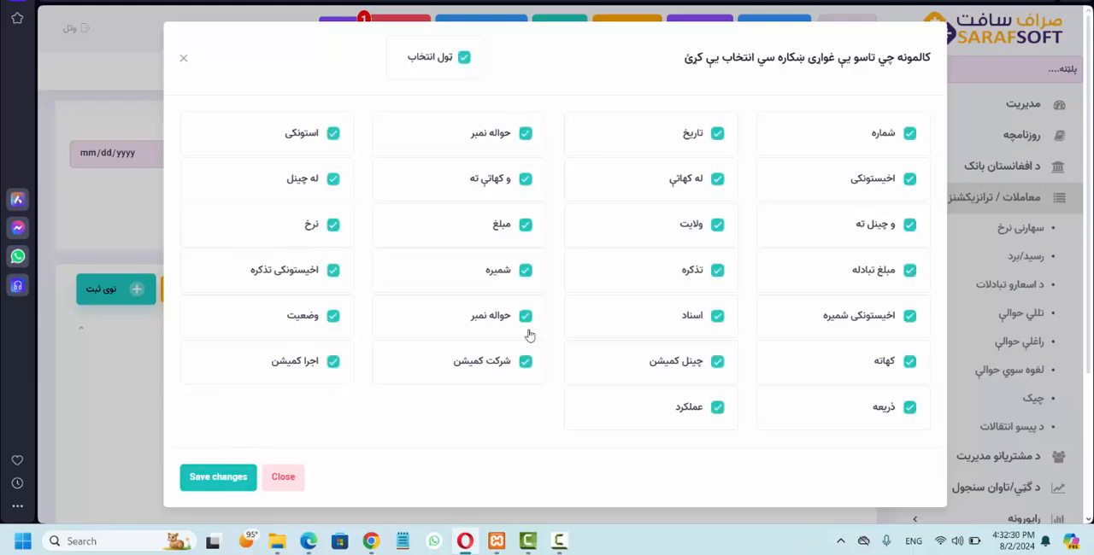
click(217, 478)
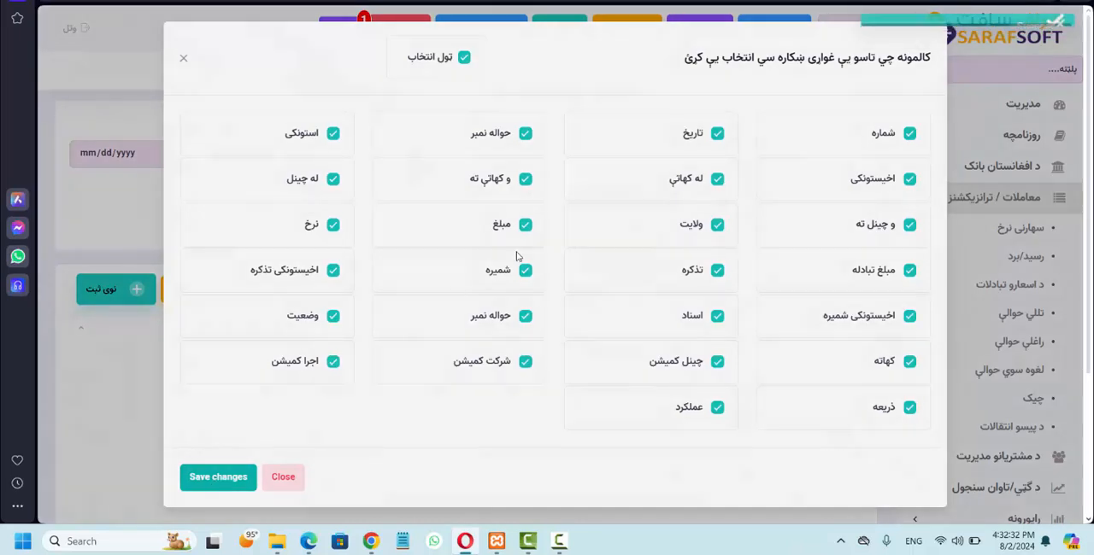
Step: Look over the pending 5,000 افغانی transfer's columns and open it for execution through its pending status
scroll(441, 422, left, 10)
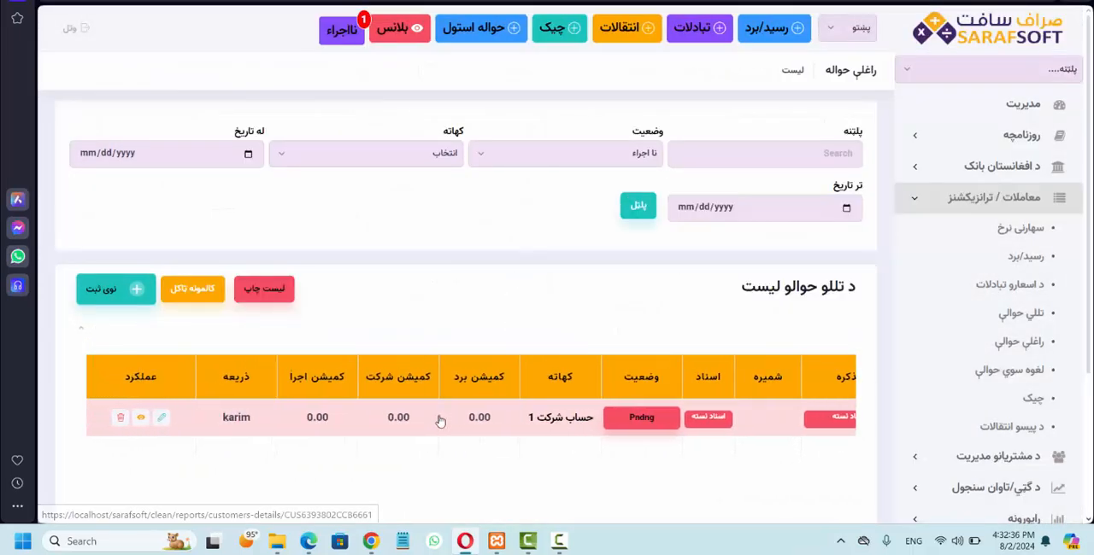
scroll(440, 421, right, 5)
scroll(440, 421, left, 5)
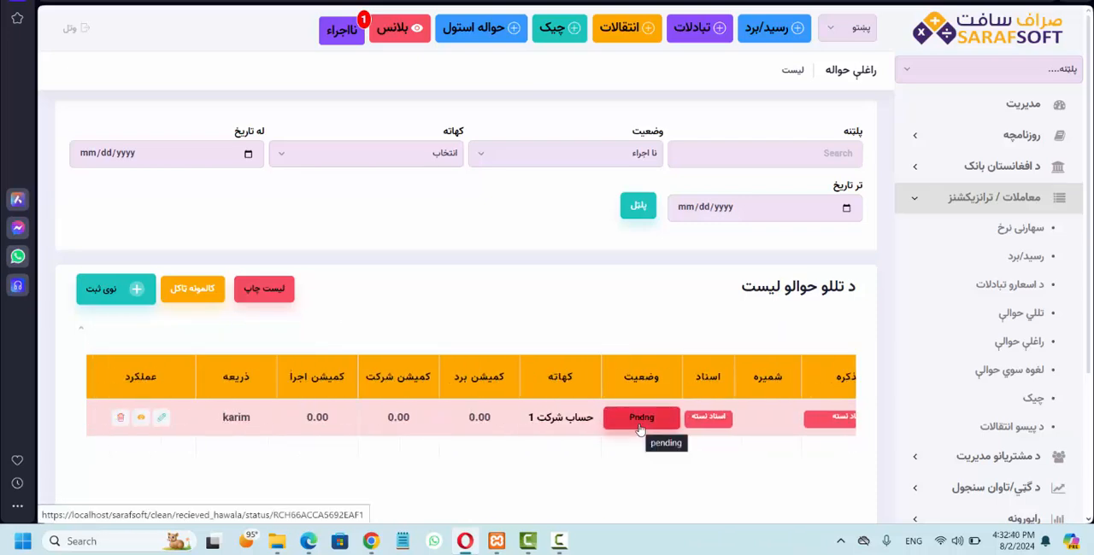
scroll(493, 426, right, 8)
scroll(493, 426, right, 5)
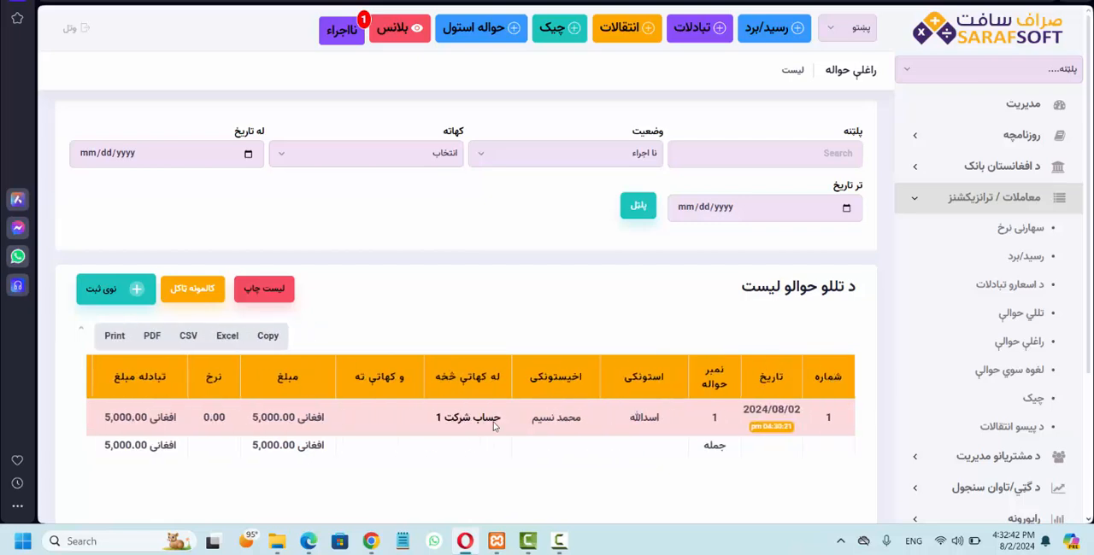
scroll(493, 427, left, 10)
scroll(359, 432, right, 5)
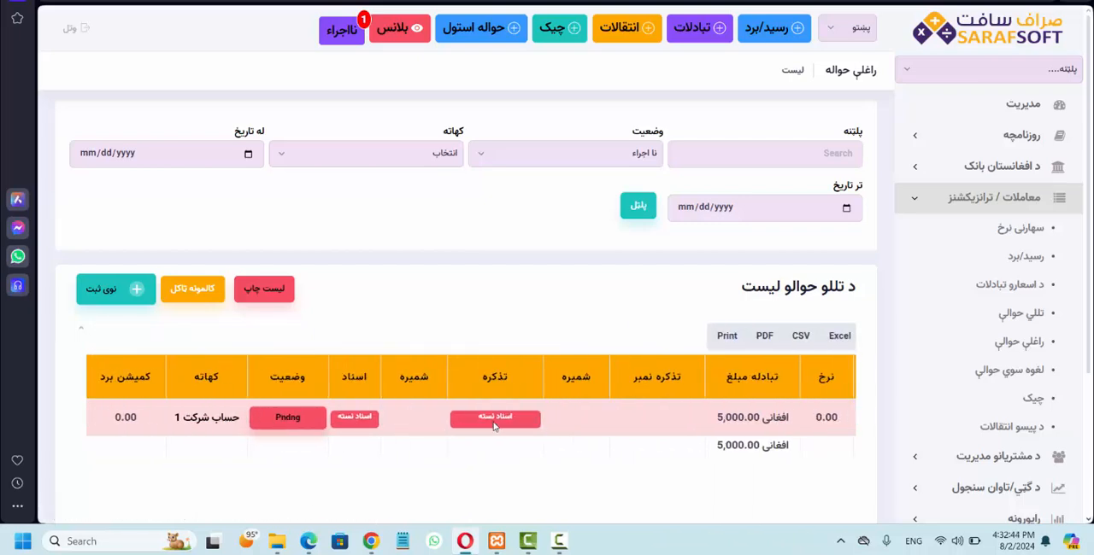
click(288, 417)
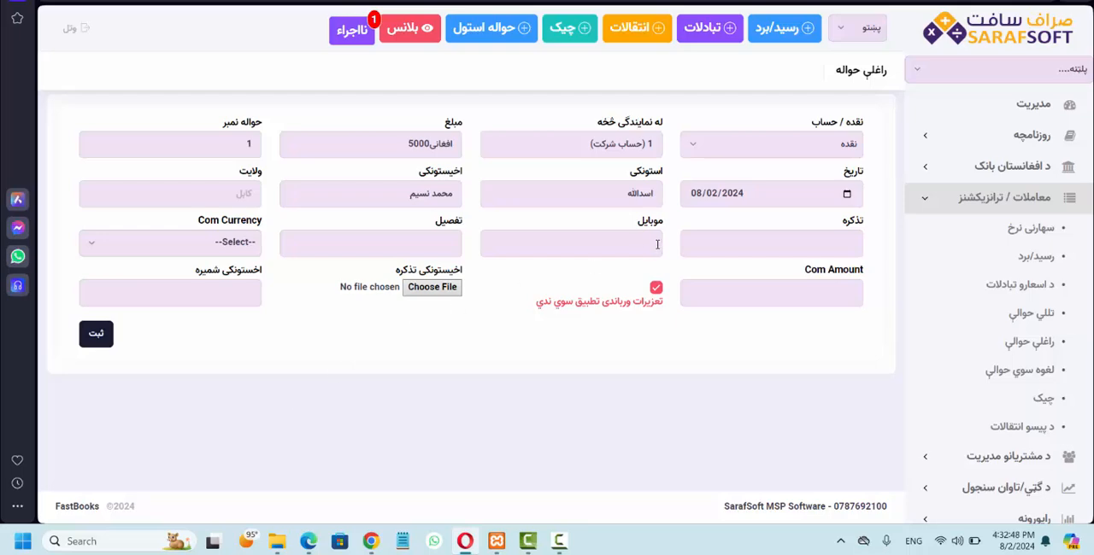
Step: Enter هرات as the province (ولایت) of the incoming transfer
click(221, 196)
text(ivhj)
key(BackSpace)
key(BackSpace)
key(BackSpace)
key(BackSpace)
key(alt+shift)
text(ه)
Step: Fill in the ID card number (تذکره) and mobile number of the incoming transfer
key(Tab)
text(۹۸۹۸۹۸)
key(Tab)
text(070000)
key(Tab)
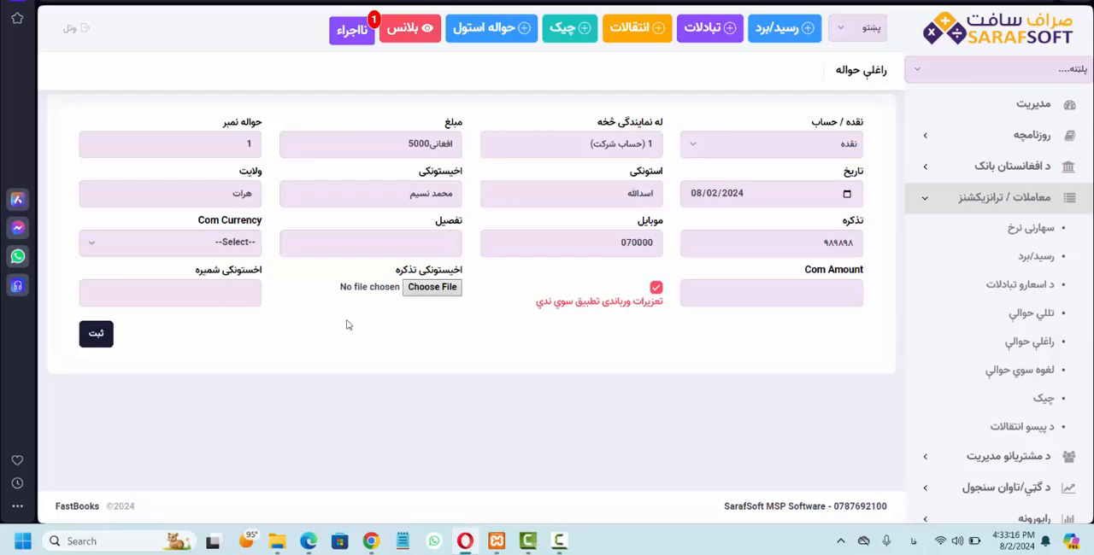
Step: Keep the incoming transfer marked as not subject to sanctions and register it
click(634, 311)
click(634, 311)
click(92, 337)
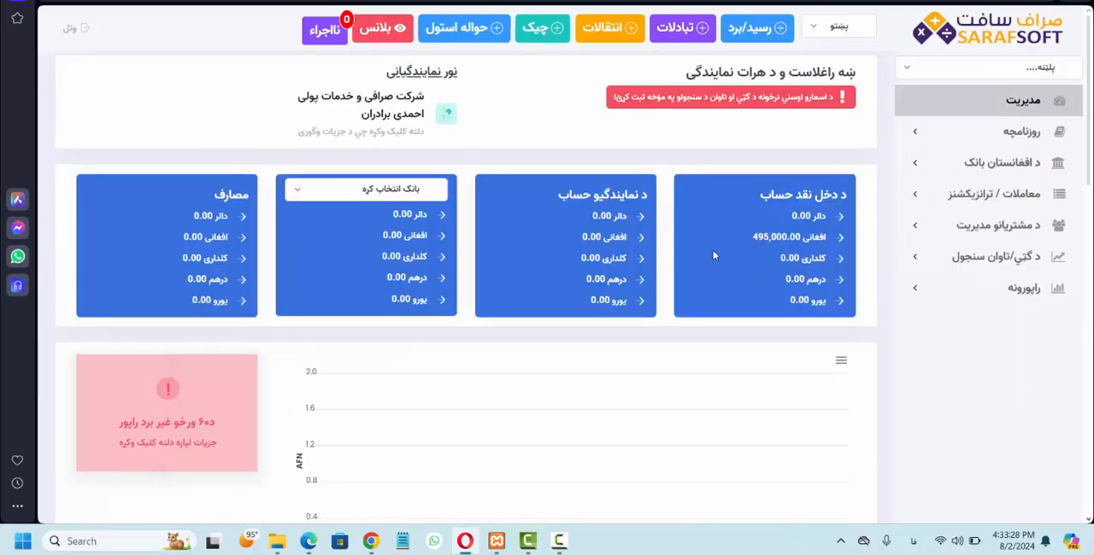
Step: Check the Afghani balance of the branch's cash account (د دخل نقد حساب) on the dashboard
drag(754, 239, 769, 240)
click(765, 250)
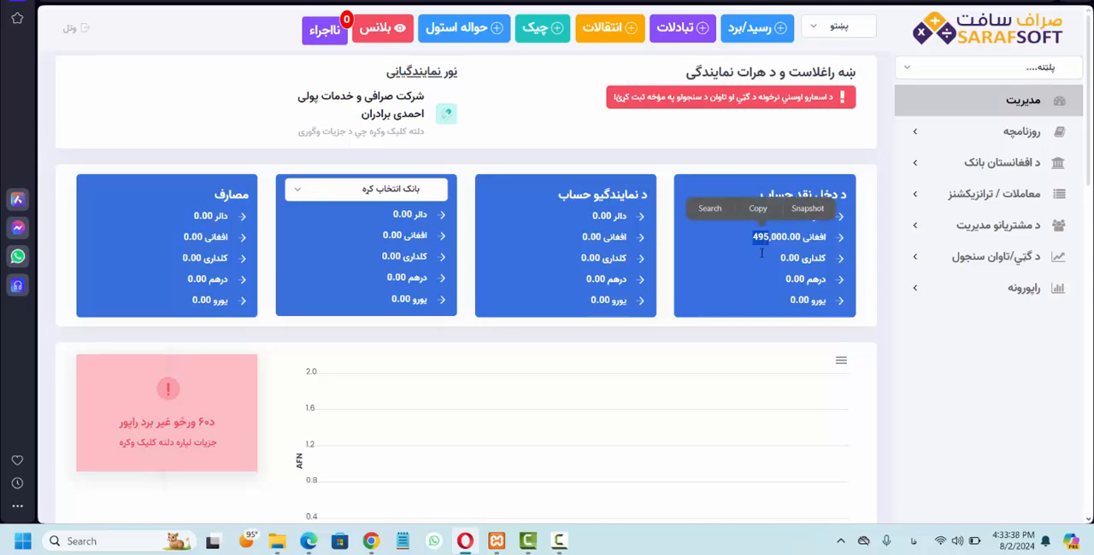
click(756, 265)
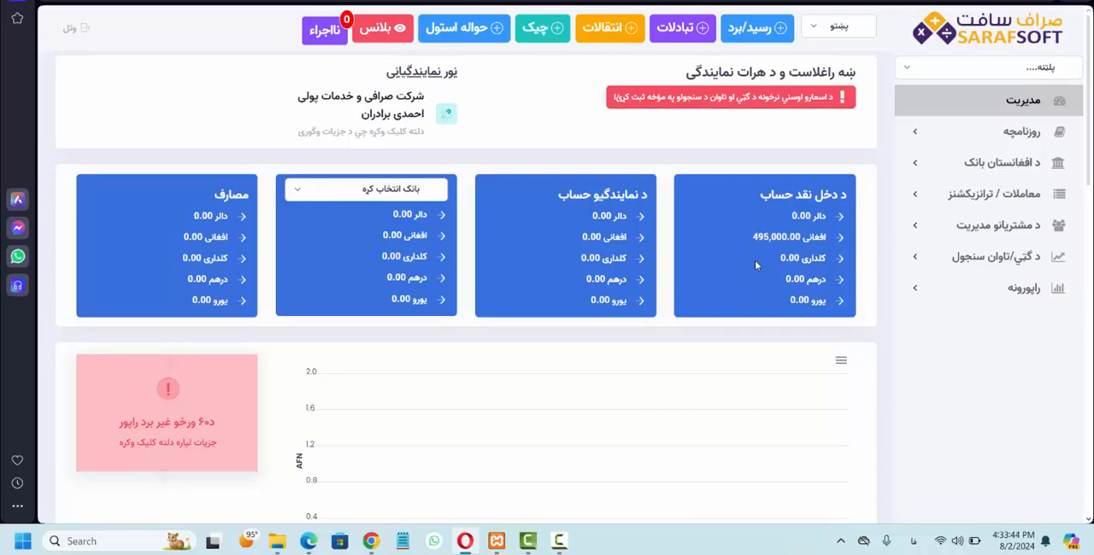
Step: Start a new outgoing transfer with دوکاندار as the source of income and 1 (حساب شرکت) as the destination branch
click(463, 27)
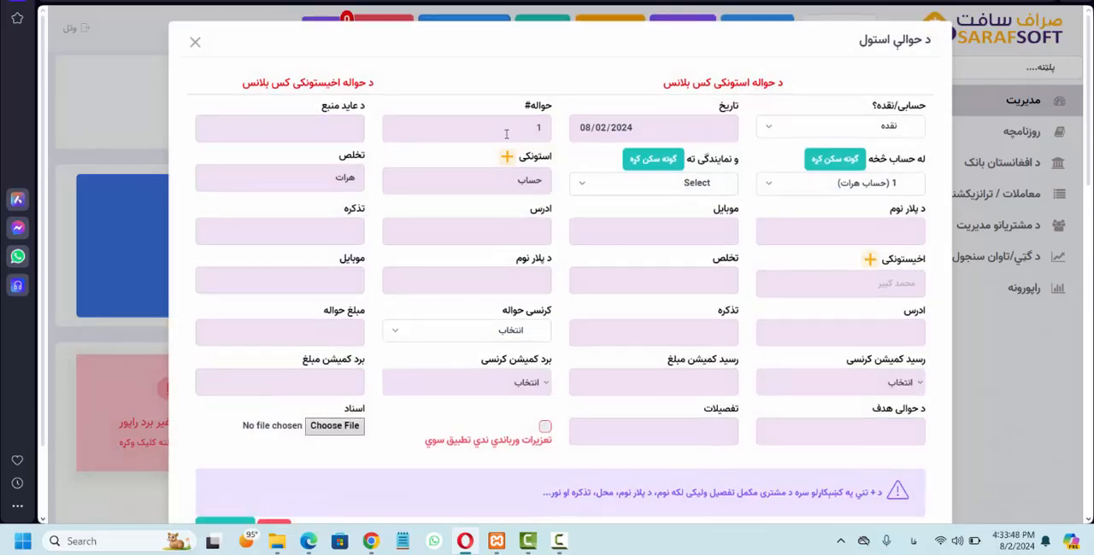
click(321, 122)
text(دوکاندار)
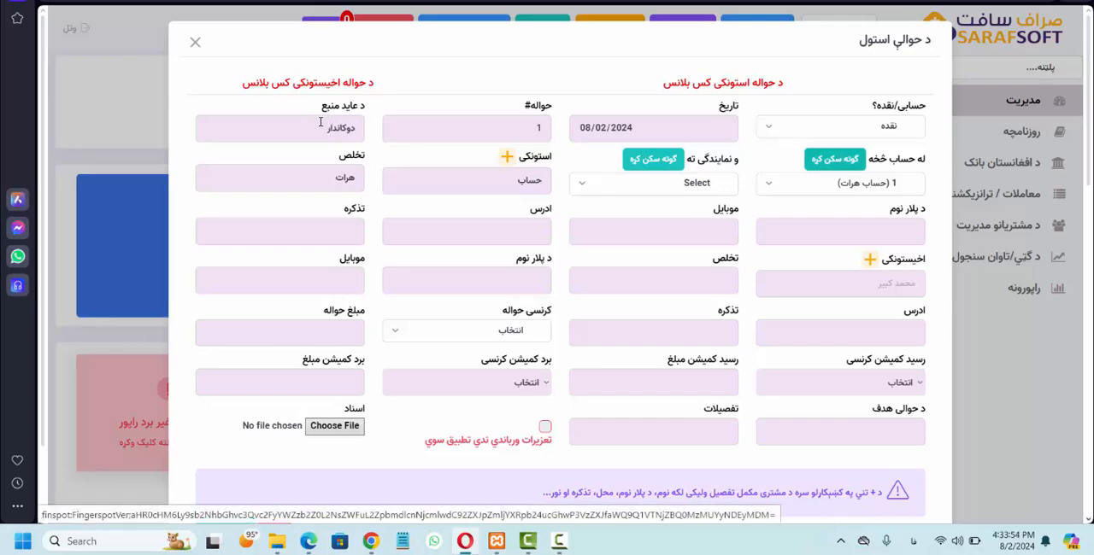
click(612, 183)
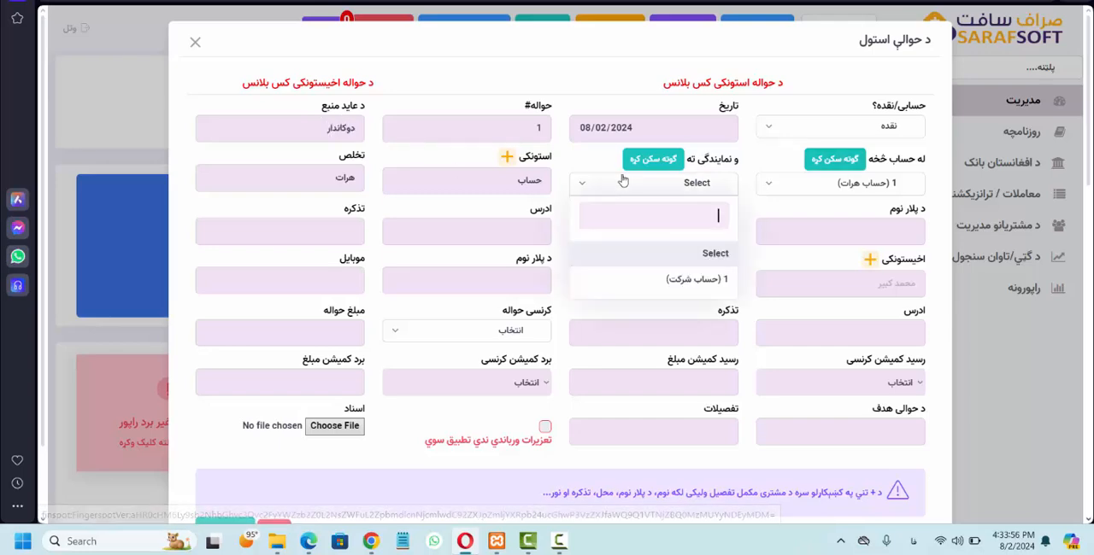
click(651, 278)
Step: Fill in the sender's first name, surname and father's name
drag(483, 177, 637, 189)
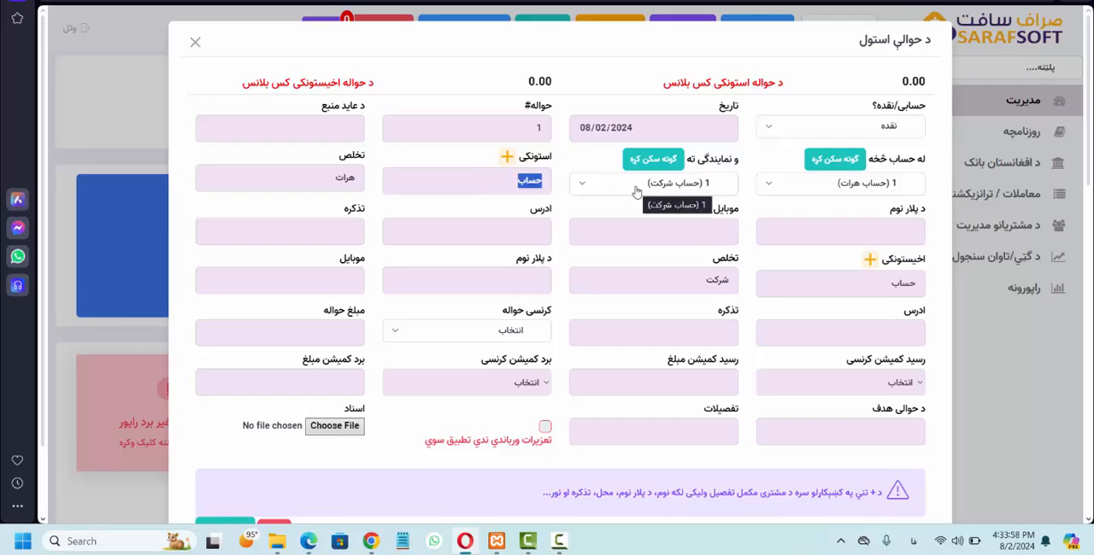
key(Tab)
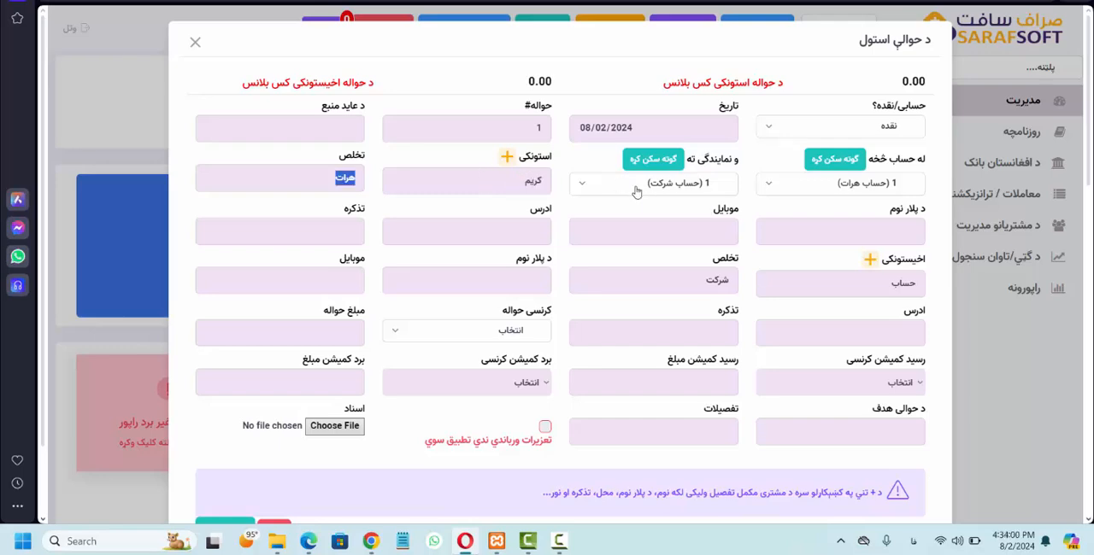
text(محمد)
text( شریف)
Step: Fill in the sender's mobile number, address and ID card number (تذکره)
key(Tab)
text(۸۹۸۹۸)
key(Tab)
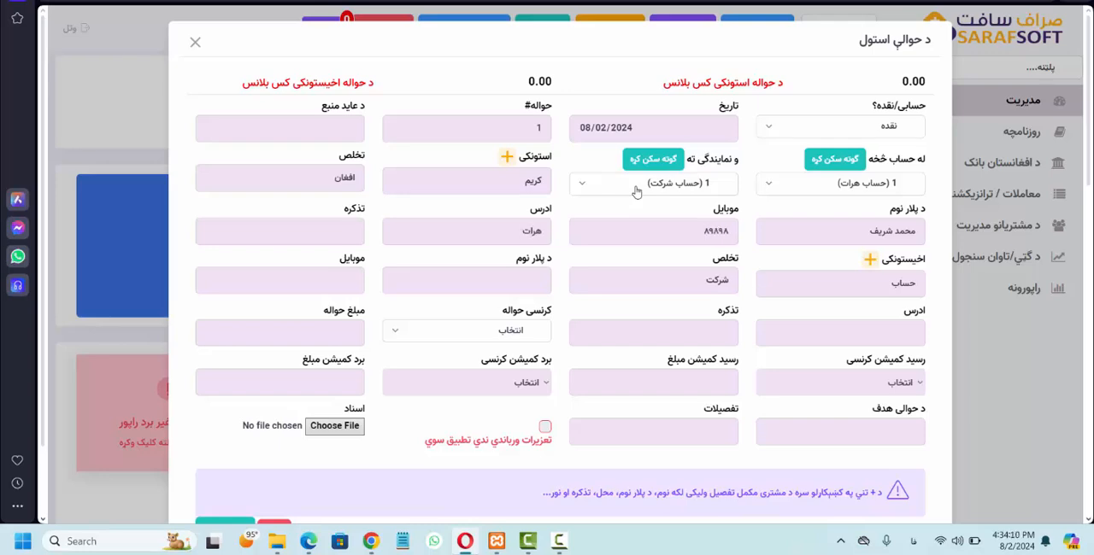
text(۹۸۹۸۹۸)
key(Tab)
key(Tab)
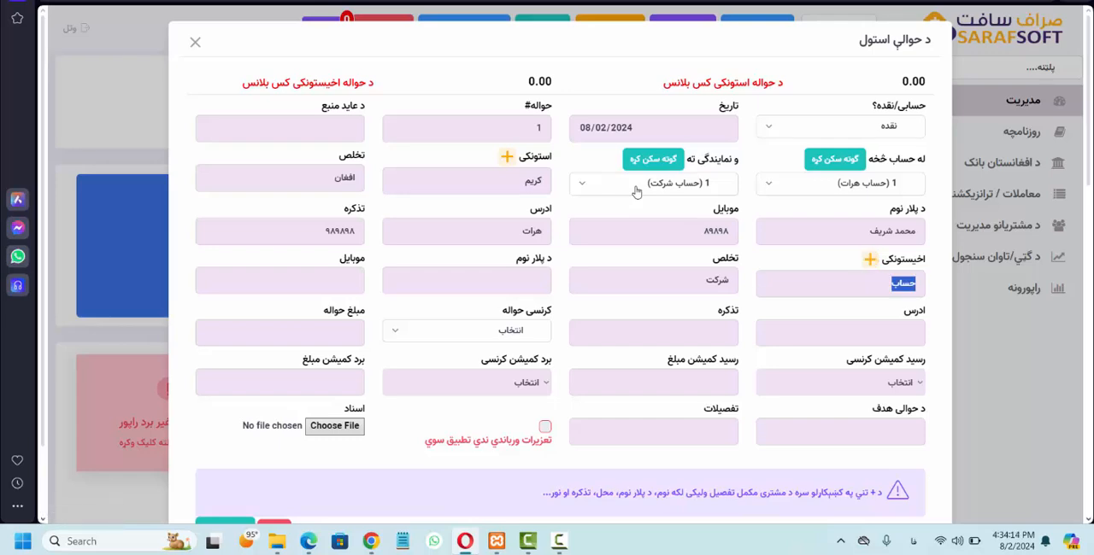
Step: Fill in the recipient's first name, surname and father's name
text(خان)
key(Tab)
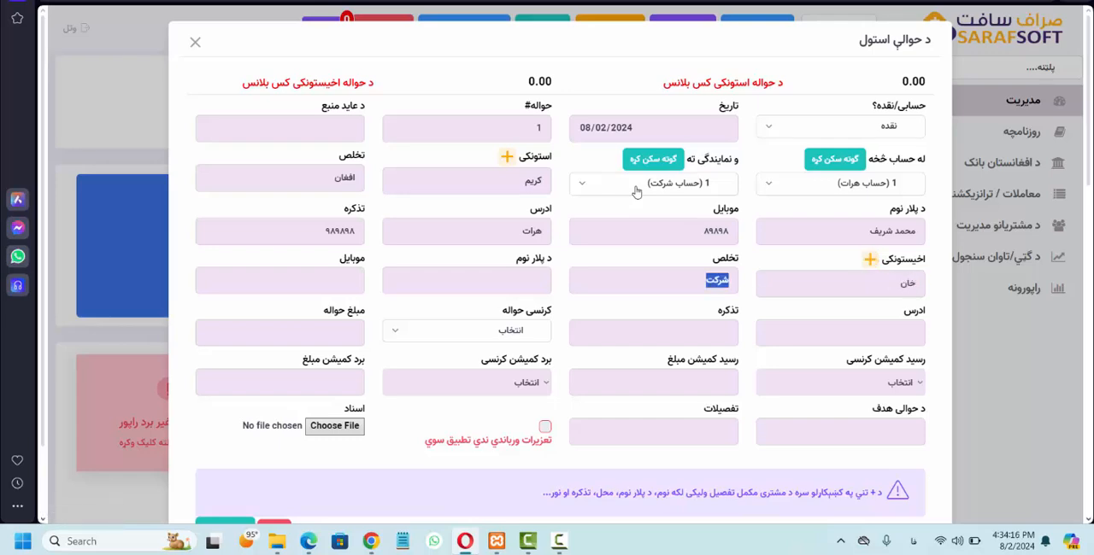
text(افغان)
key(Tab)
text(جان)
key(Tab)
Step: Fill in the recipient's mobile number, address and ID card number (تذکره)
text(۹)
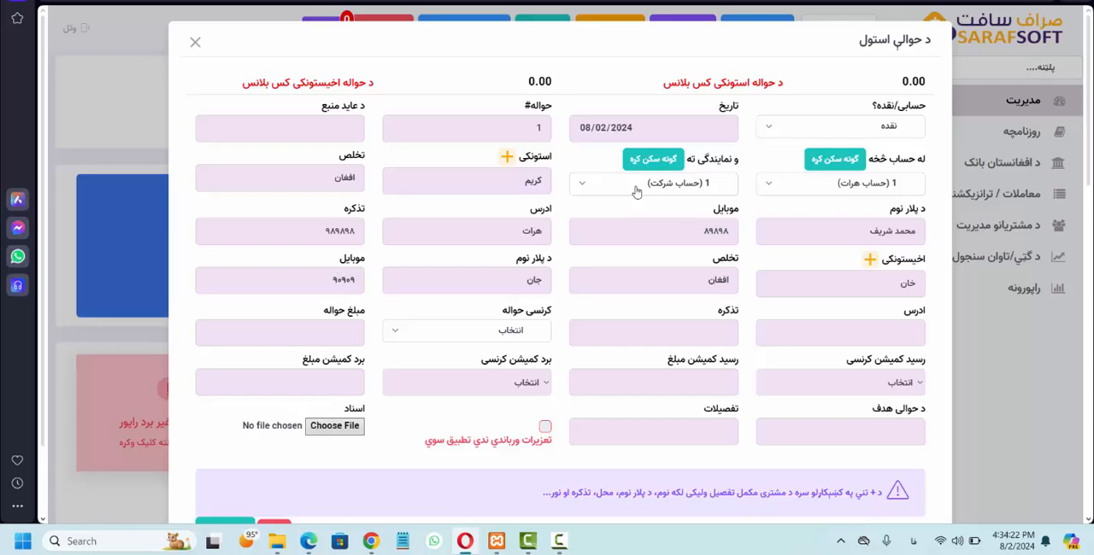
key(Tab)
text(مکندهار۹۸۹۸۹۸)
Step: Set the transfer currency (کرنسی حواله) to افغانی and the transfer amount to 10000
key(Tab)
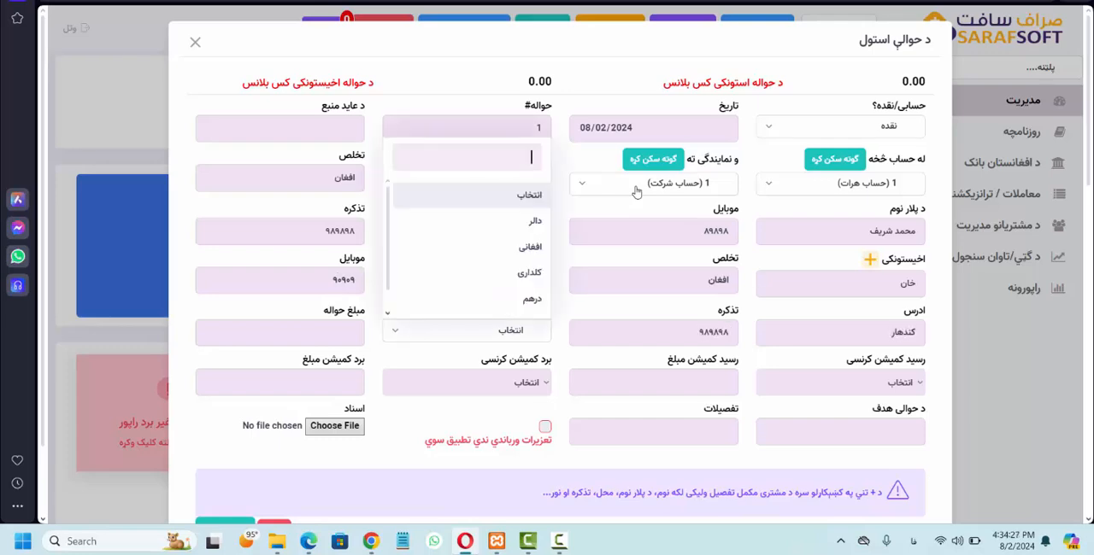
key(Down)
key(Down)
key(Return)
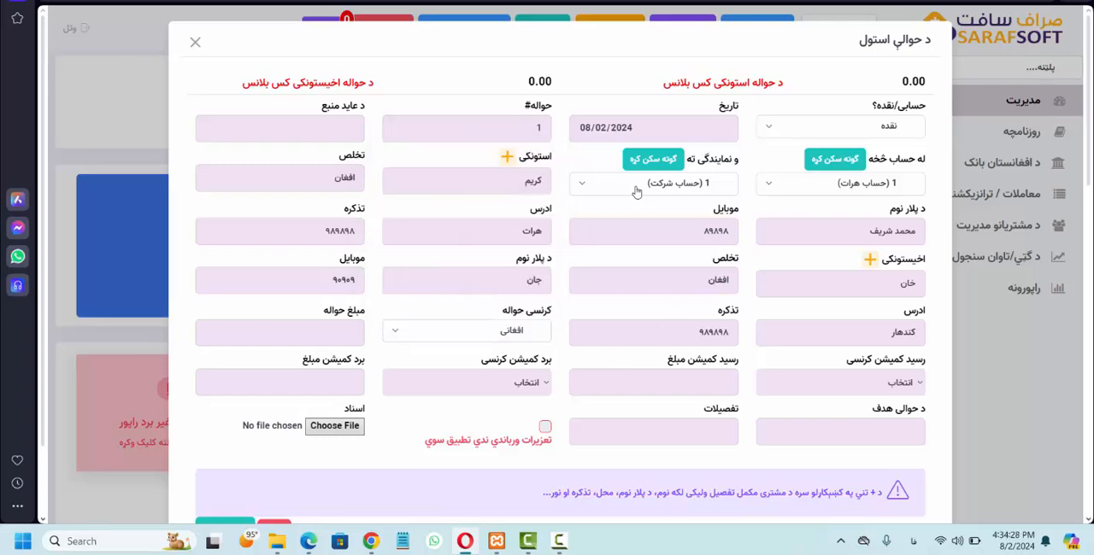
text(10000)
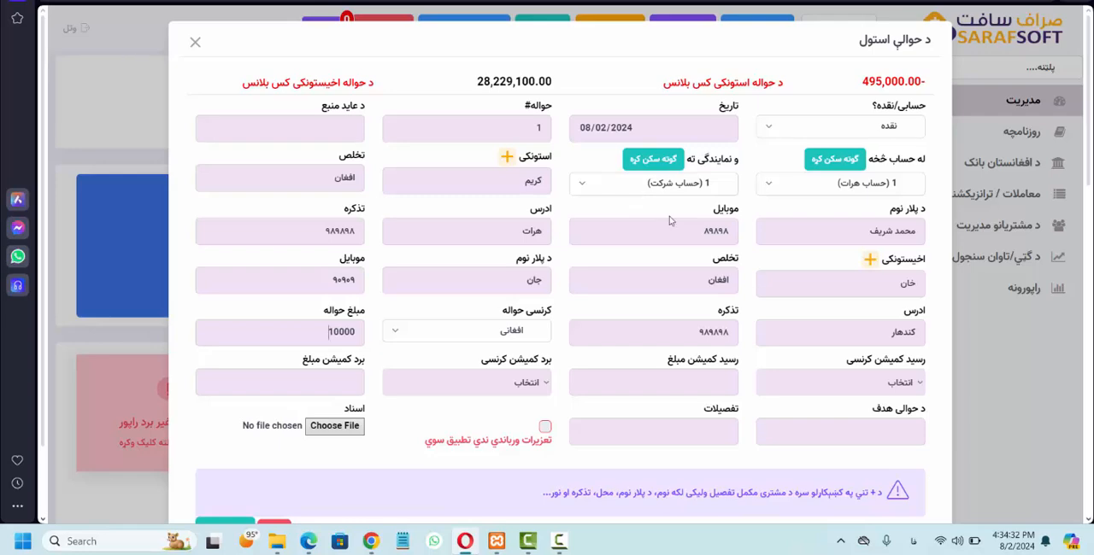
Step: Set the received commission currency (رسید کمیشن کرنسی) to افغانی and the received commission amount to 200
click(836, 380)
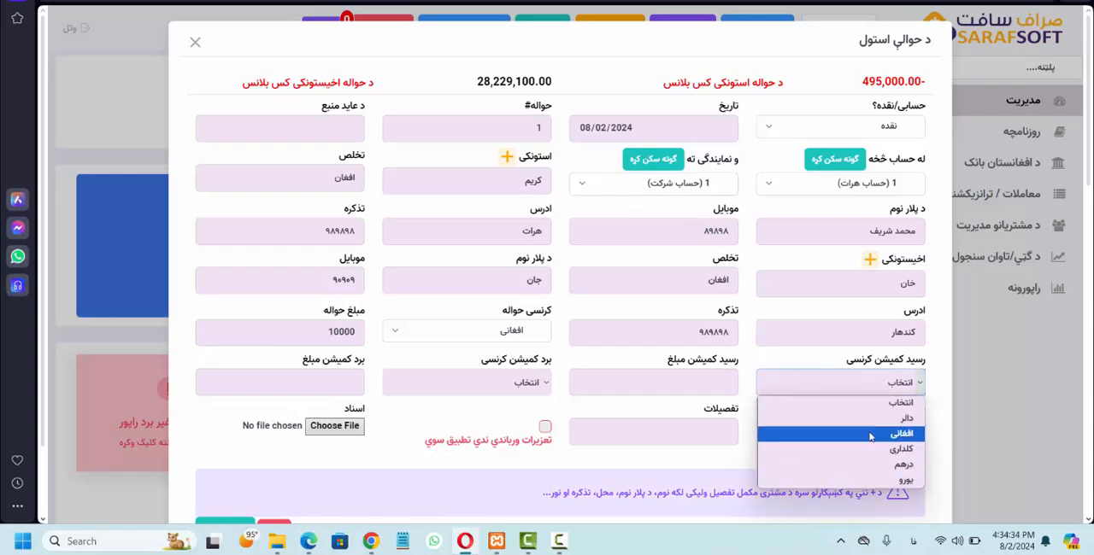
click(872, 433)
click(705, 378)
text(1)
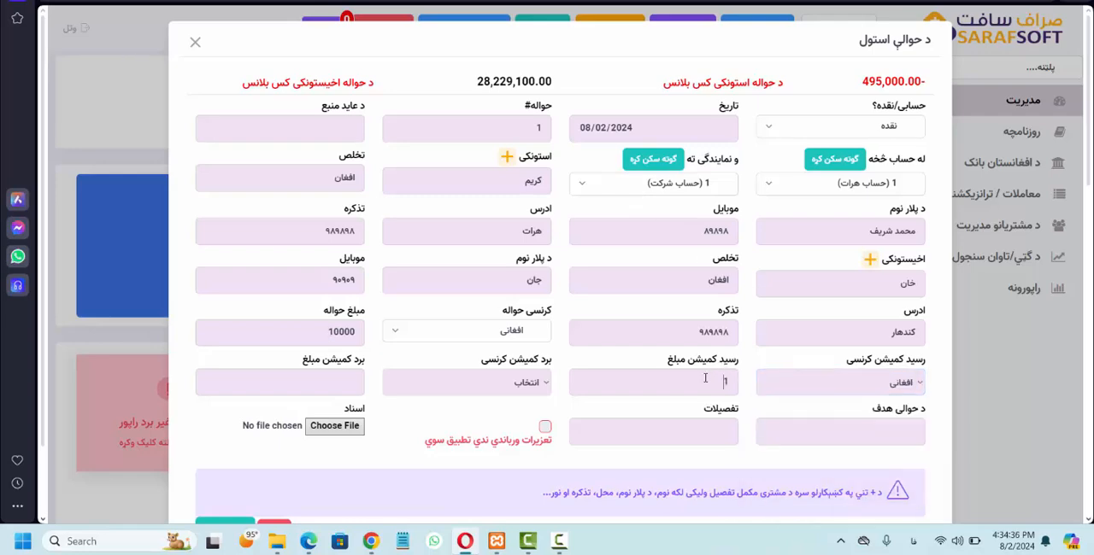
text(000)
drag(695, 381, 793, 386)
text(100)
key(ctrl+a)
text(200)
Step: Enter برای خرید دوکان as the transfer purpose, mark that no sanctions apply, and register the transfer
click(808, 437)
text(برای خرید دوکان)
scroll(547, 440, down, 2)
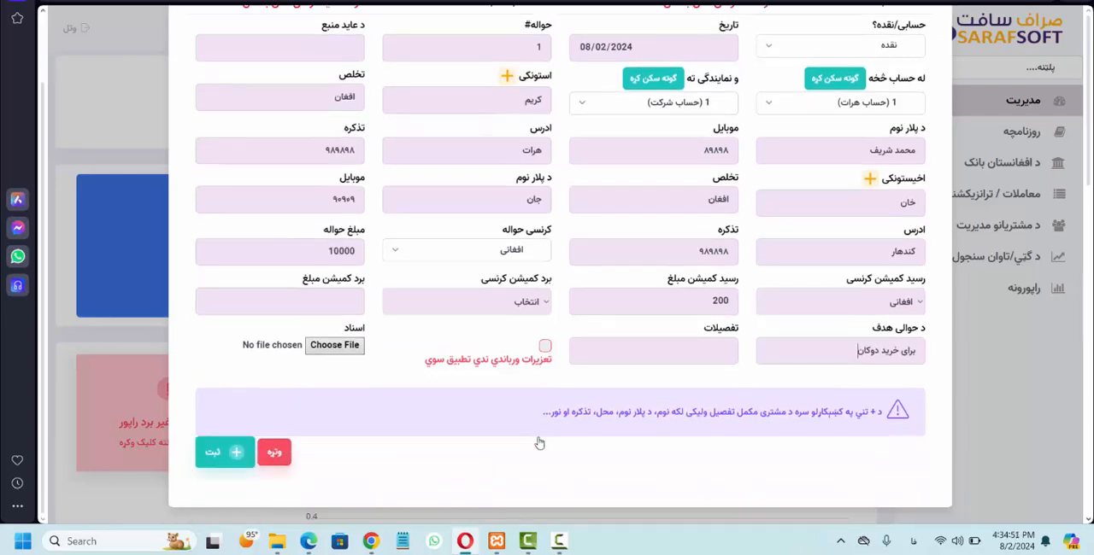
click(507, 364)
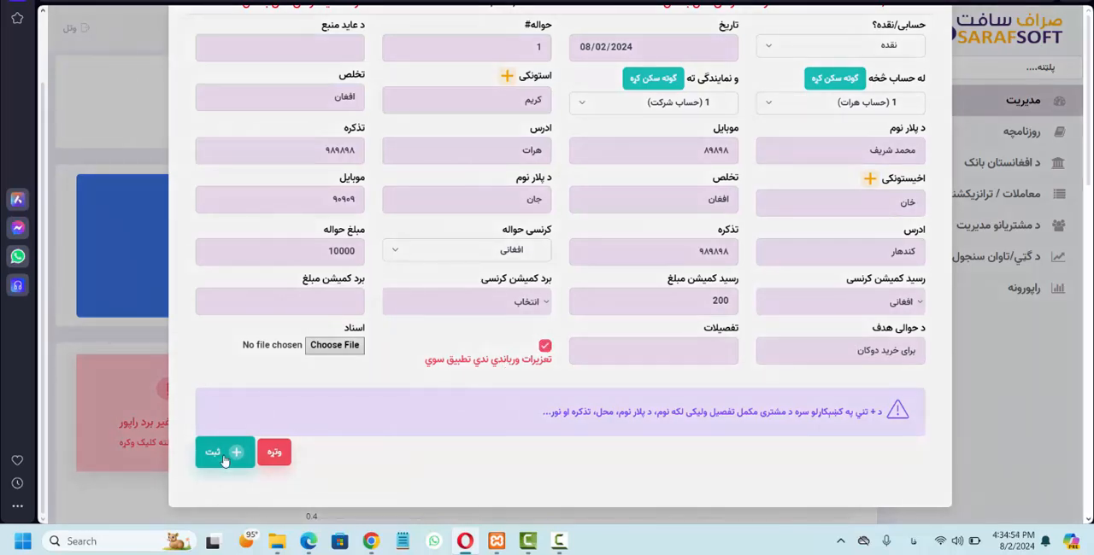
click(224, 453)
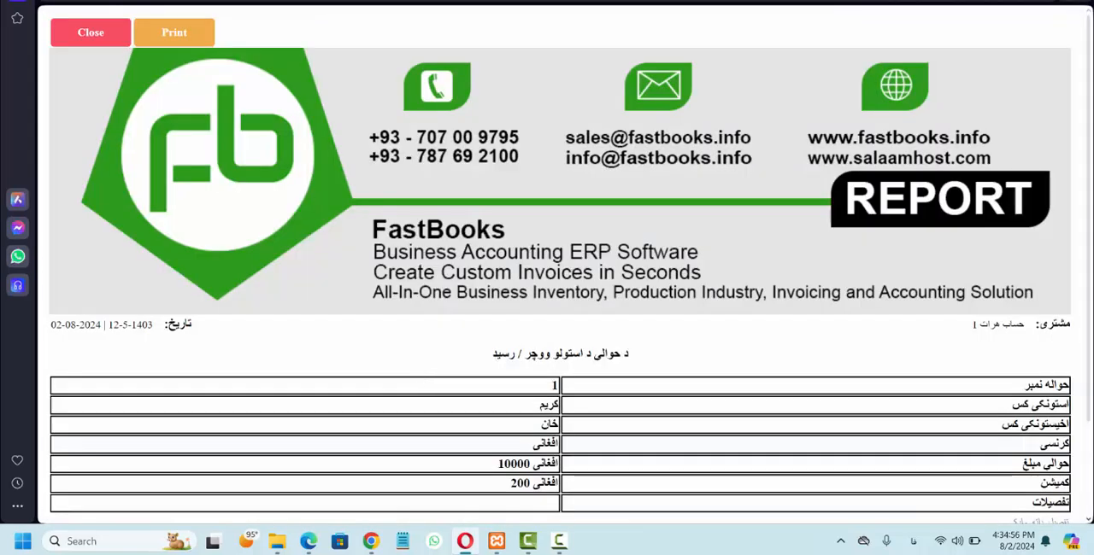
Step: Switch to the main company's session in Chrome and list the unapproved transactions of the Herat branch (د هرات نمایندگی)
click(371, 544)
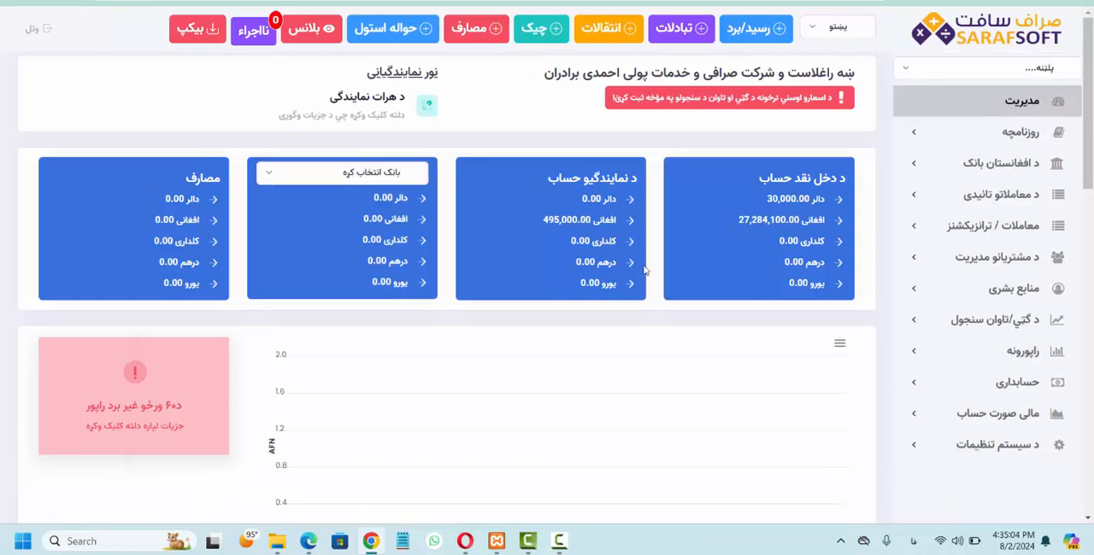
click(936, 209)
click(936, 209)
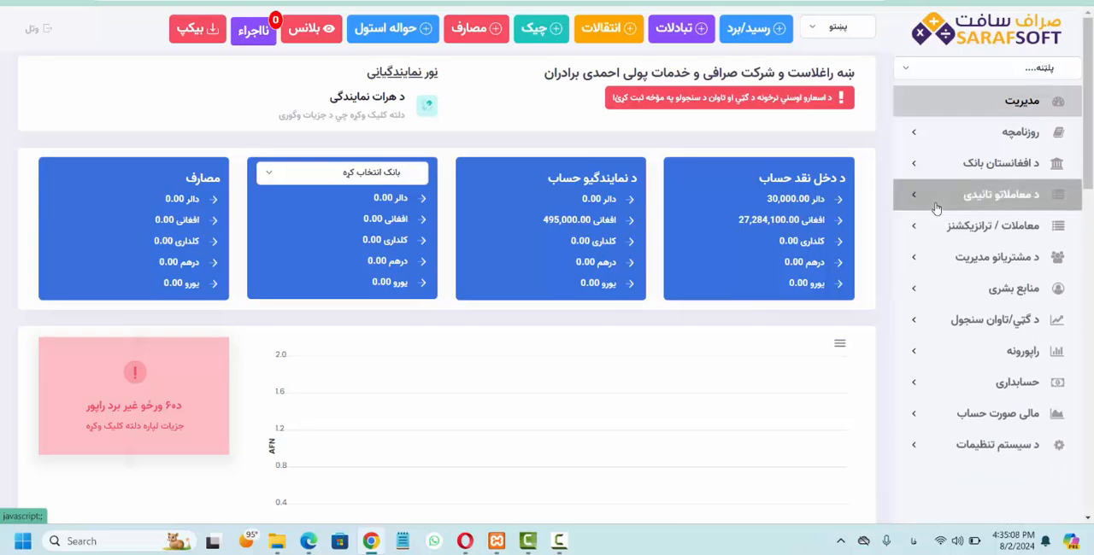
click(936, 210)
scroll(784, 350, down, 10)
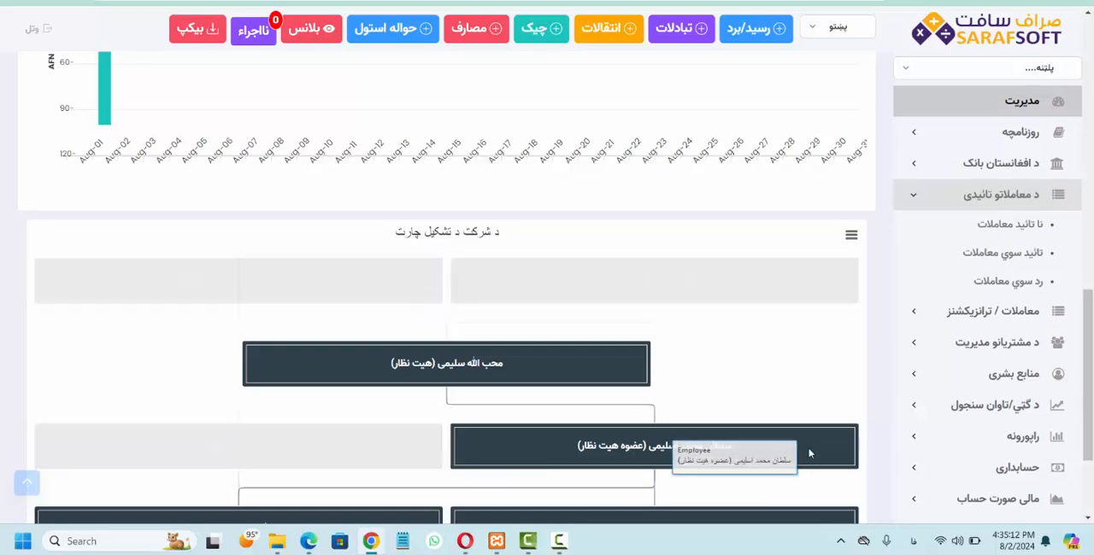
scroll(873, 407, down, 2)
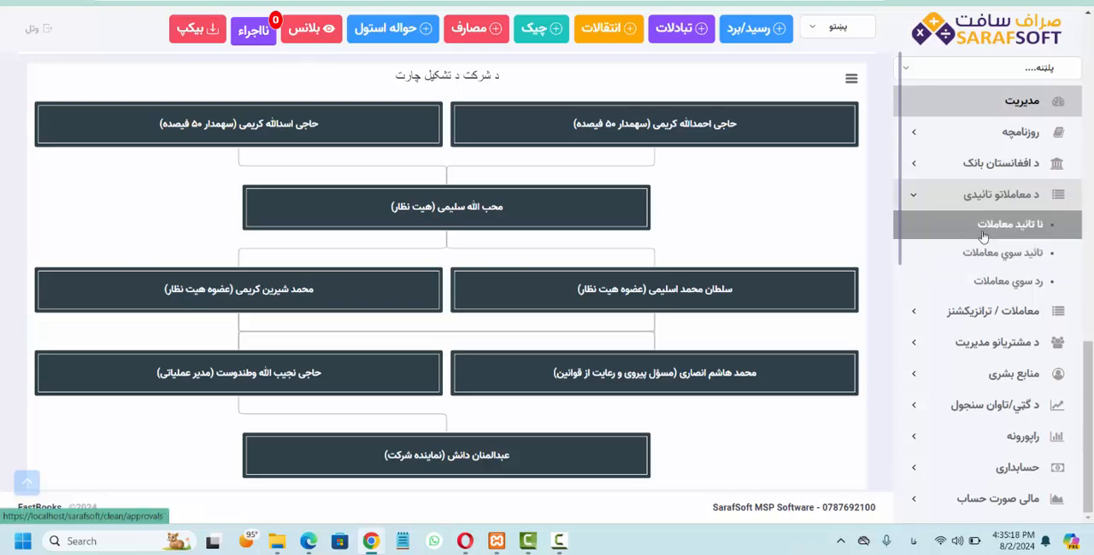
click(983, 225)
click(747, 119)
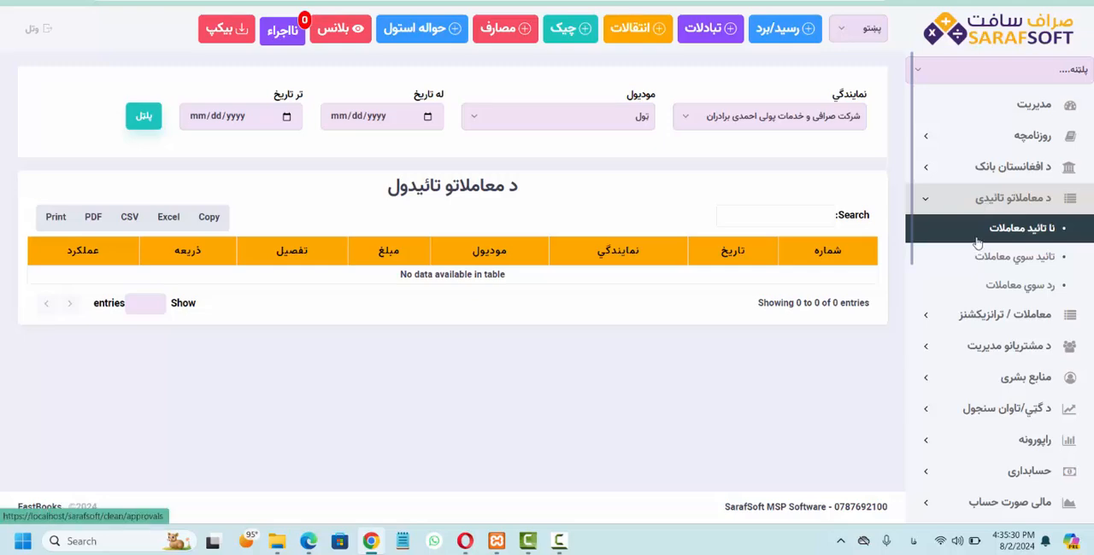
click(725, 121)
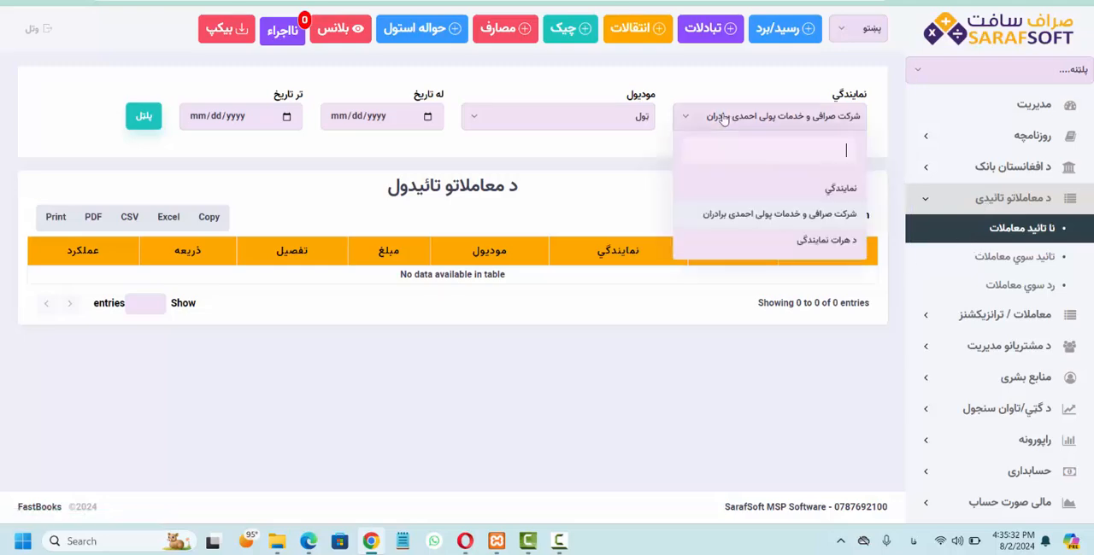
click(772, 250)
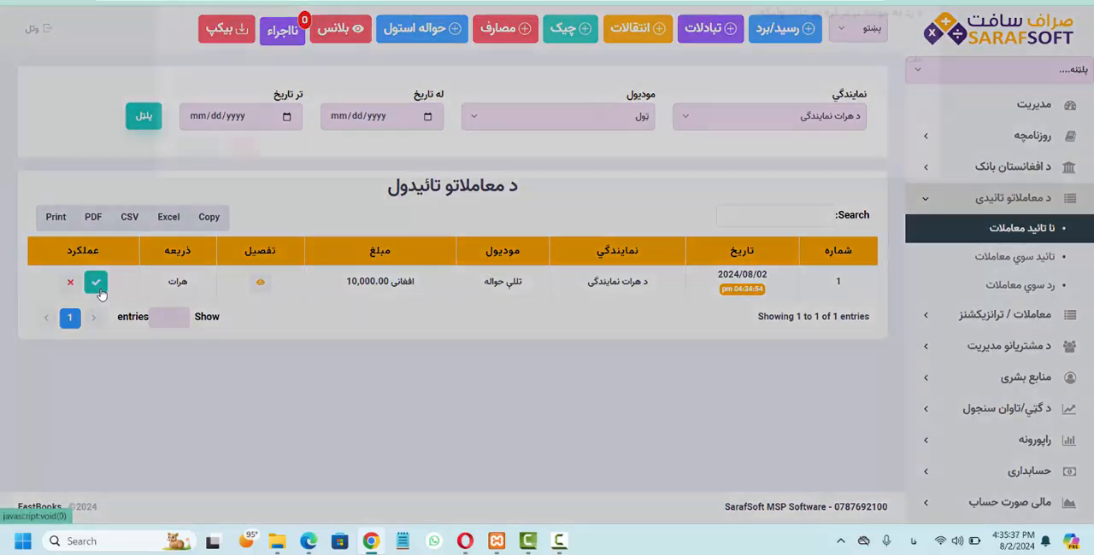
Step: Approve the Herat branch's 10,000 Afghani transfer without a reason and return to the management dashboard
click(97, 283)
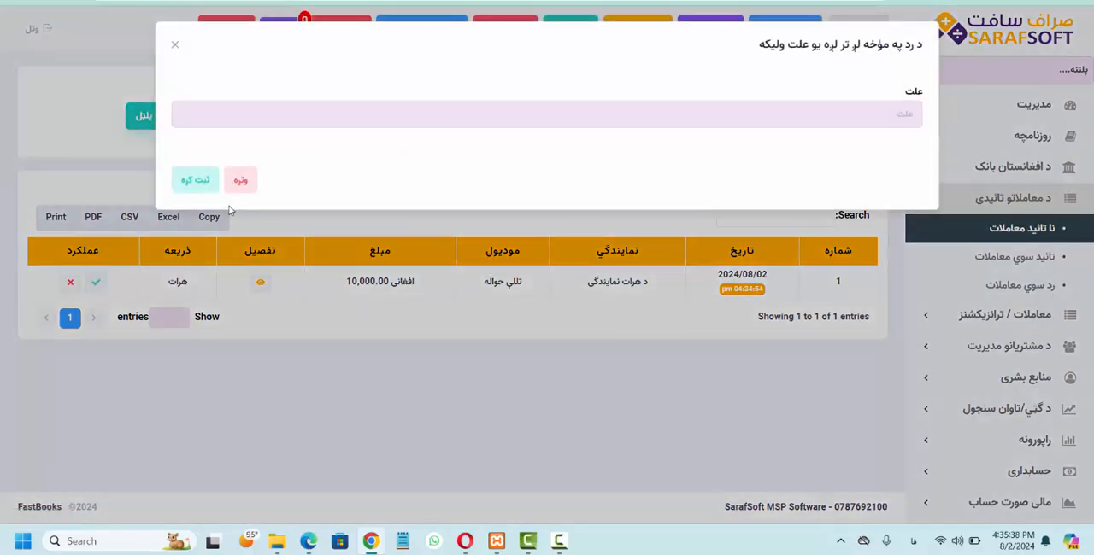
click(193, 190)
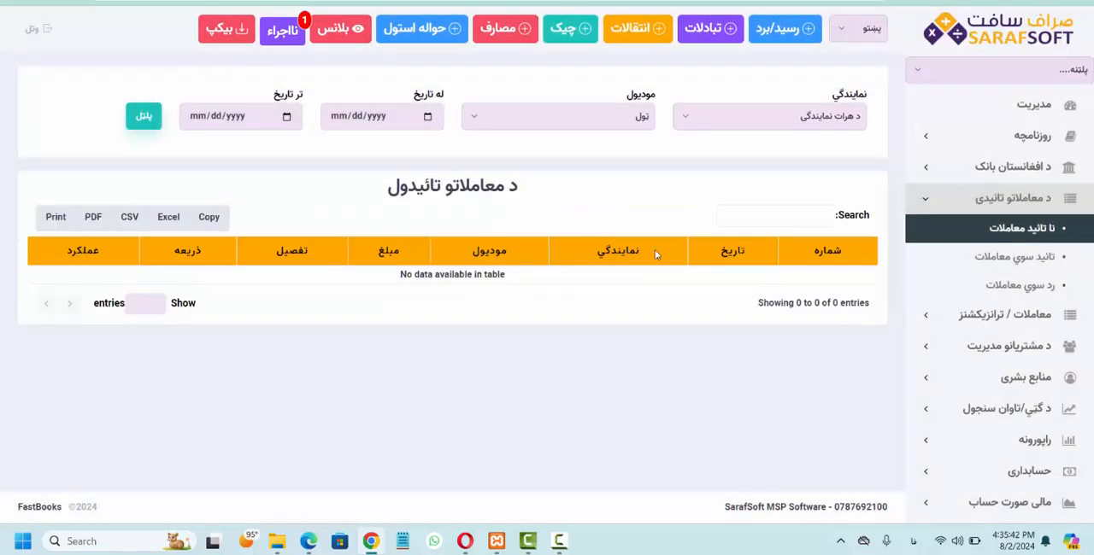
click(977, 113)
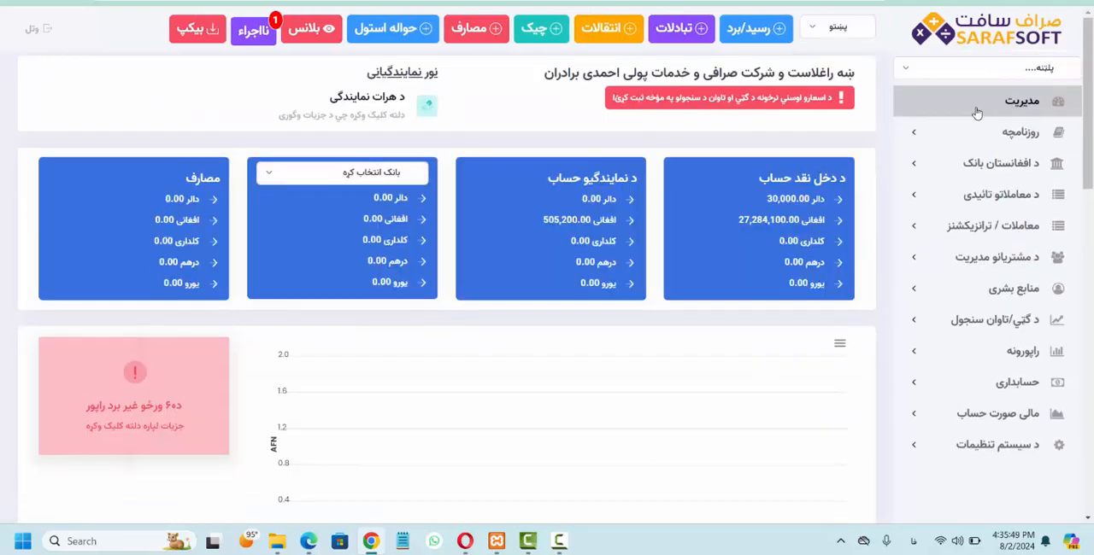
Step: Open the list of unexecuted incoming transfers and save all columns as displayed
click(257, 38)
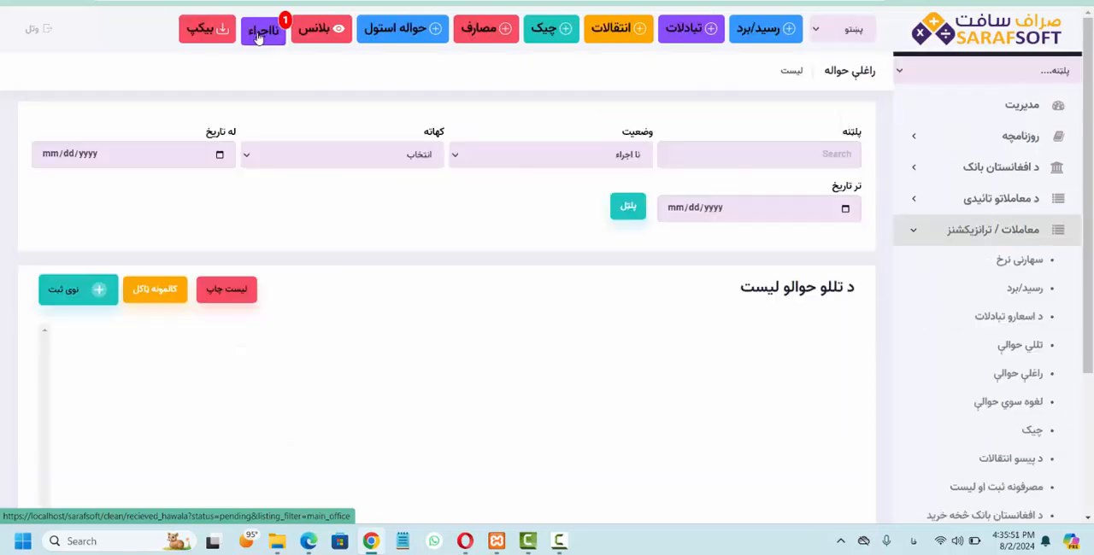
click(156, 291)
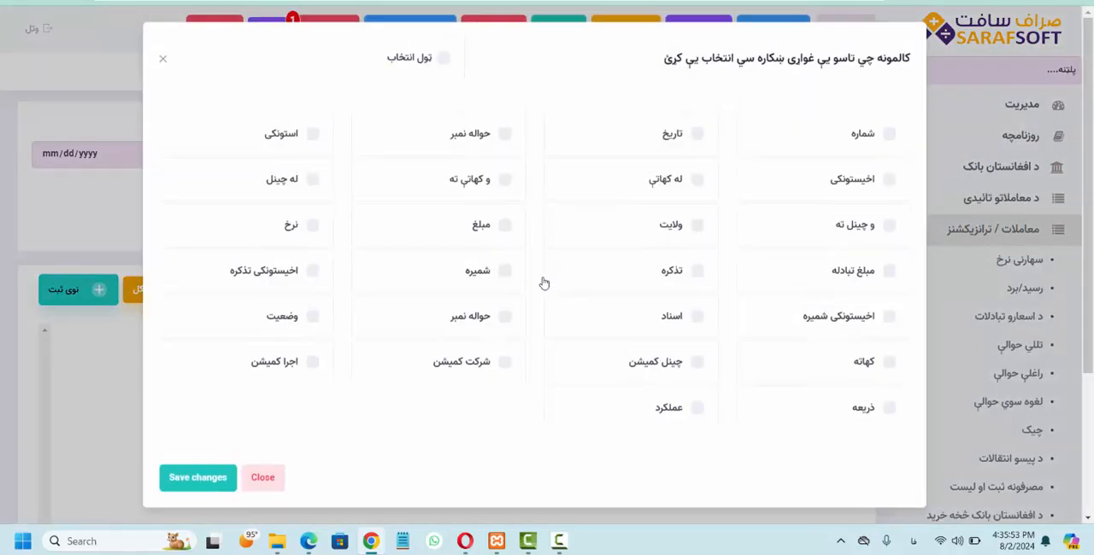
click(445, 63)
click(189, 477)
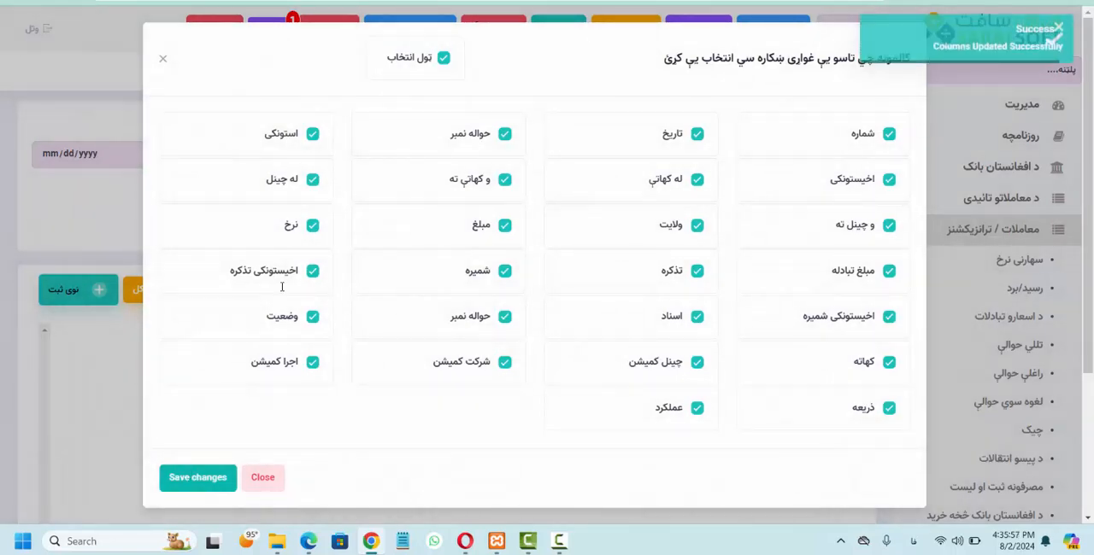
Step: Review the pending Herat transfer's columns and its execution form, then return to the incoming transfers list
scroll(366, 419, left, 5)
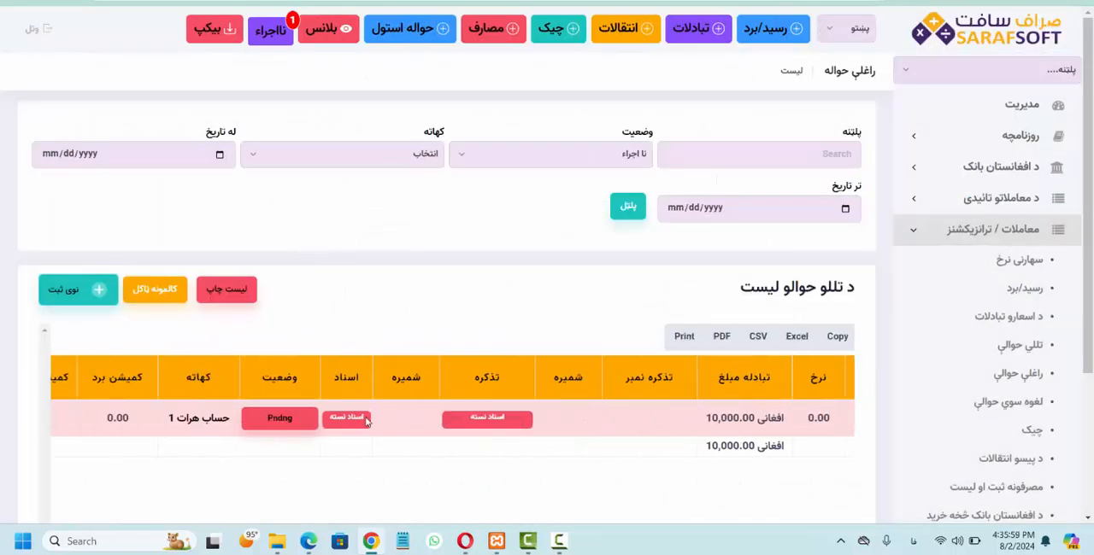
scroll(366, 418, left, 4)
scroll(366, 418, right, 2)
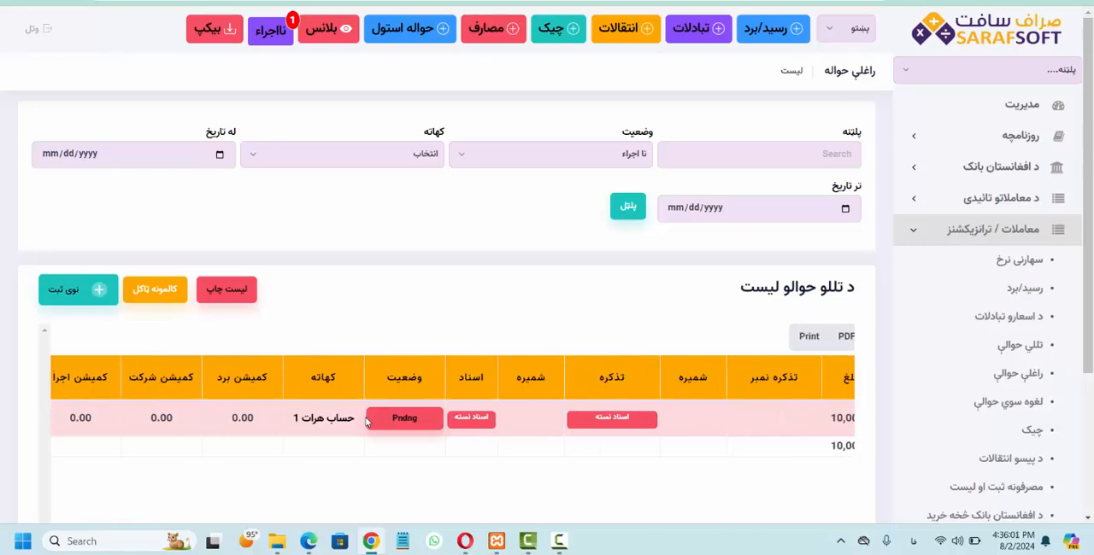
scroll(365, 422, right, 1)
click(384, 425)
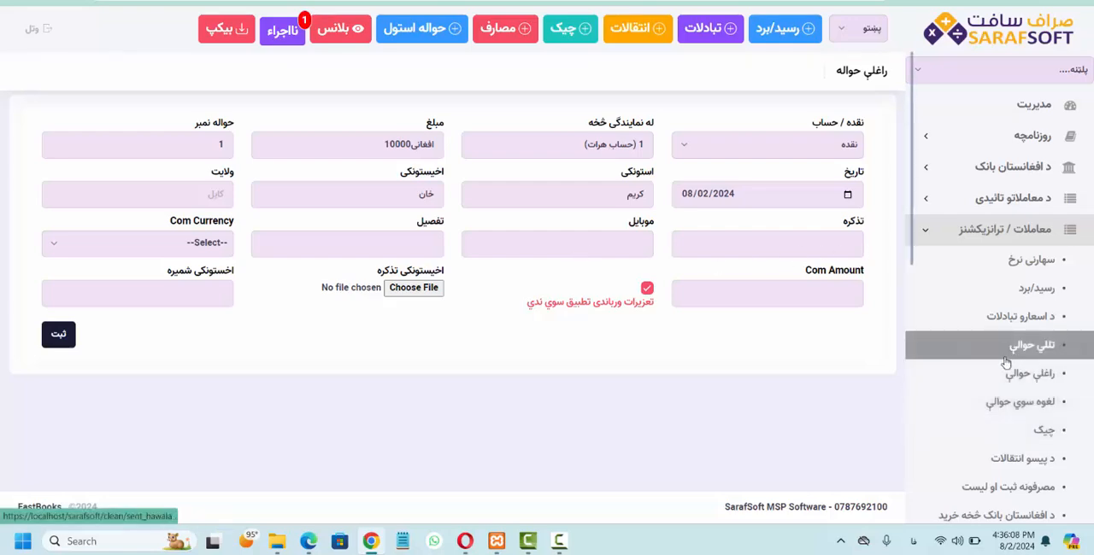
key(alt+Left)
Step: Cancel the pending 10,000 Afghani incoming transfer from the Herat account and confirm the cancellation
scroll(262, 208, down, 3)
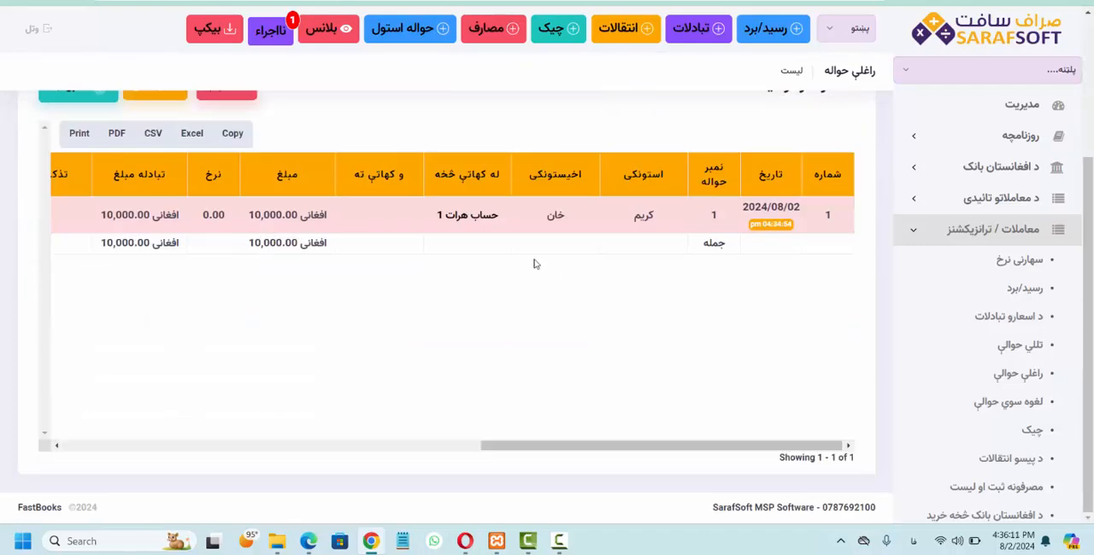
scroll(263, 207, left, 5)
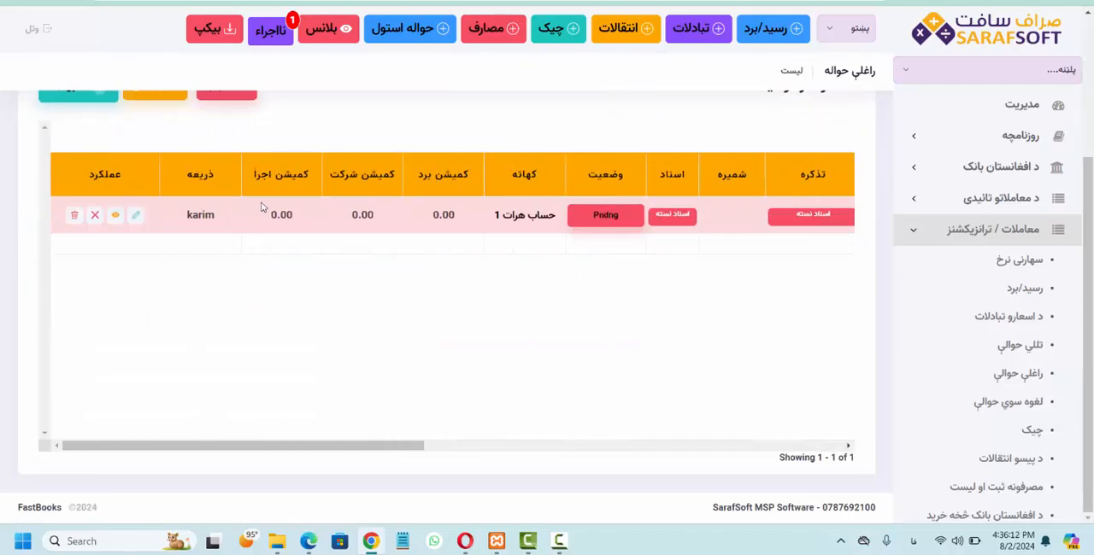
click(96, 216)
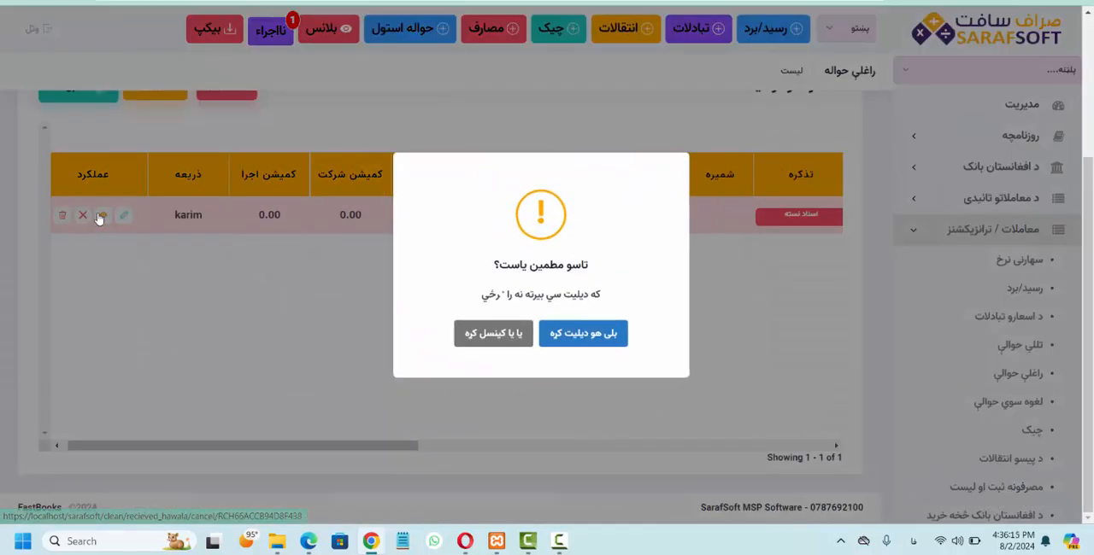
click(579, 336)
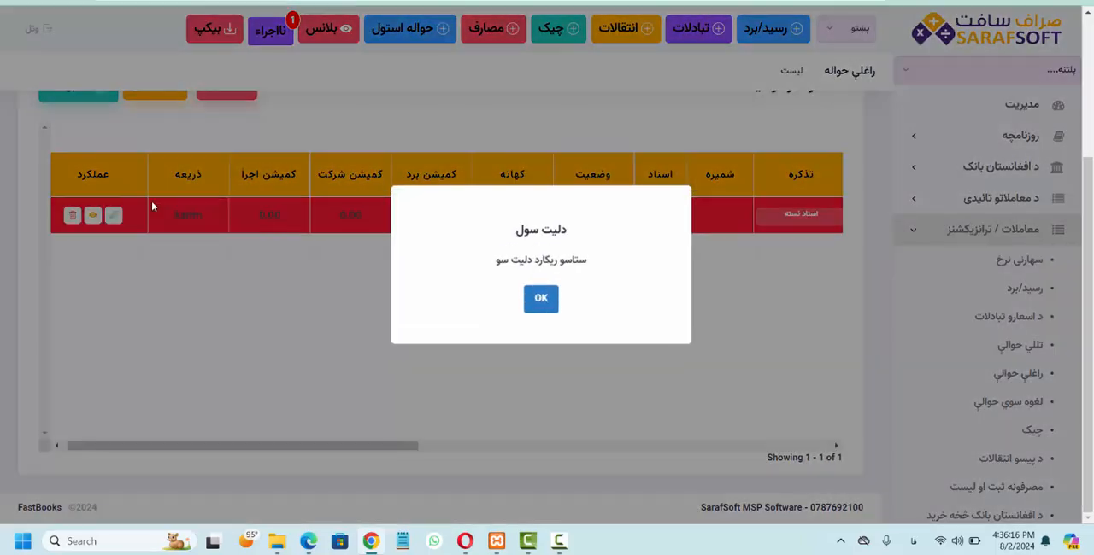
click(540, 299)
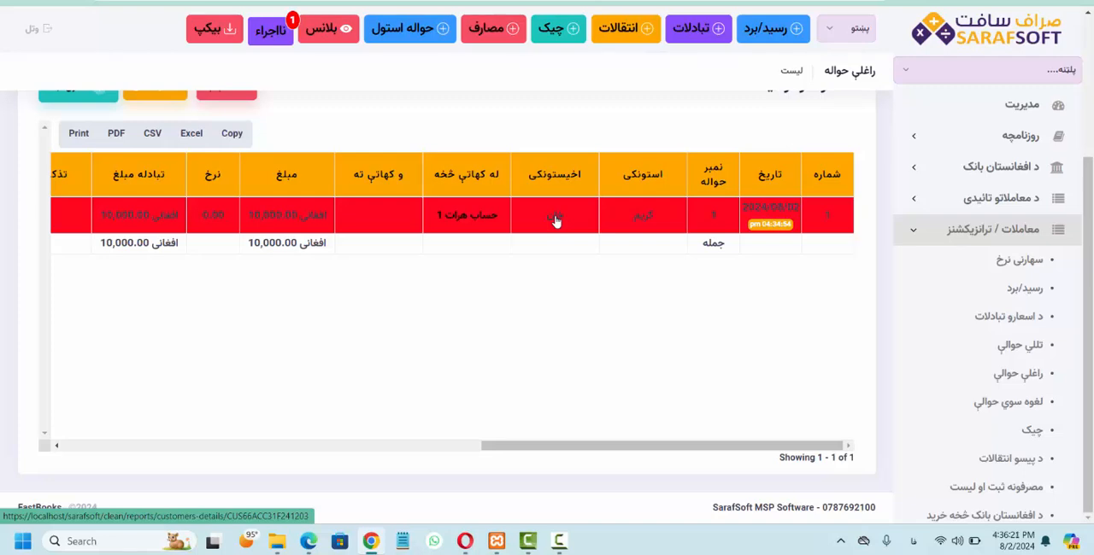
Step: Open the cancelled transfers list (لغوه سوي حوالې) and examine the Herat transfer's status and available actions
click(972, 405)
scroll(842, 378, down, 2)
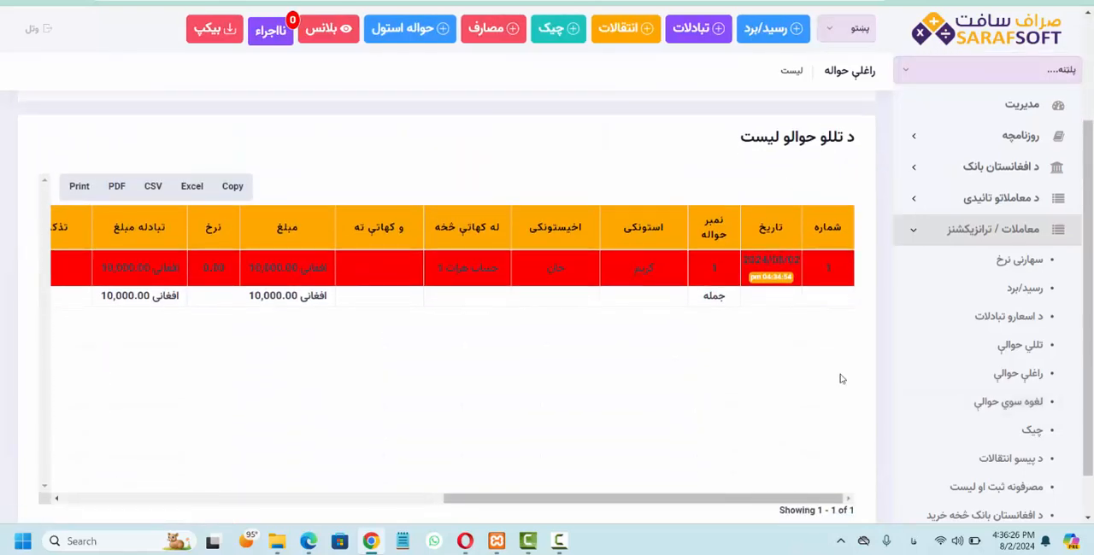
scroll(445, 269, left, 3)
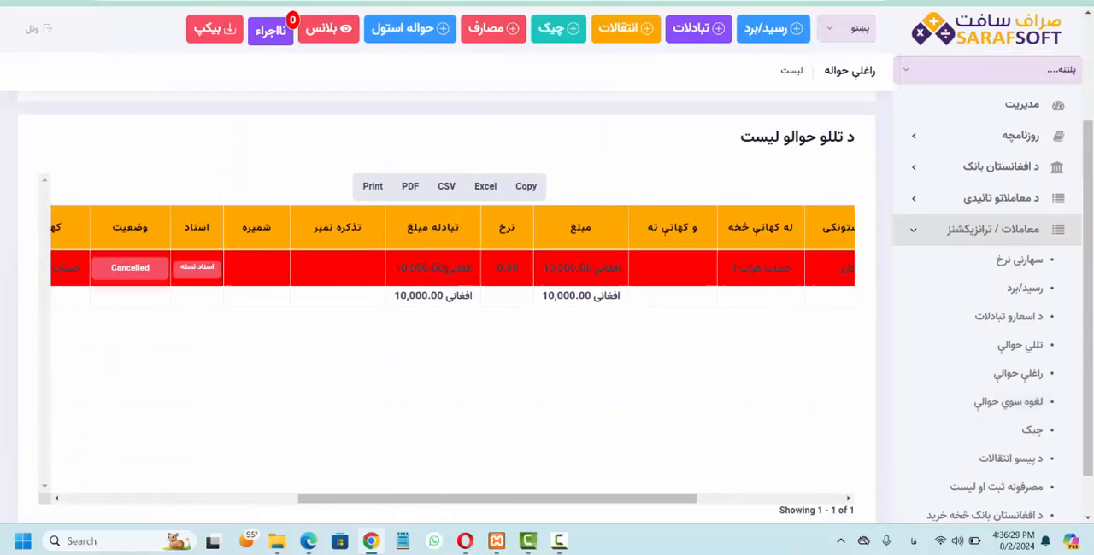
scroll(452, 256, left, 3)
scroll(444, 268, right, 5)
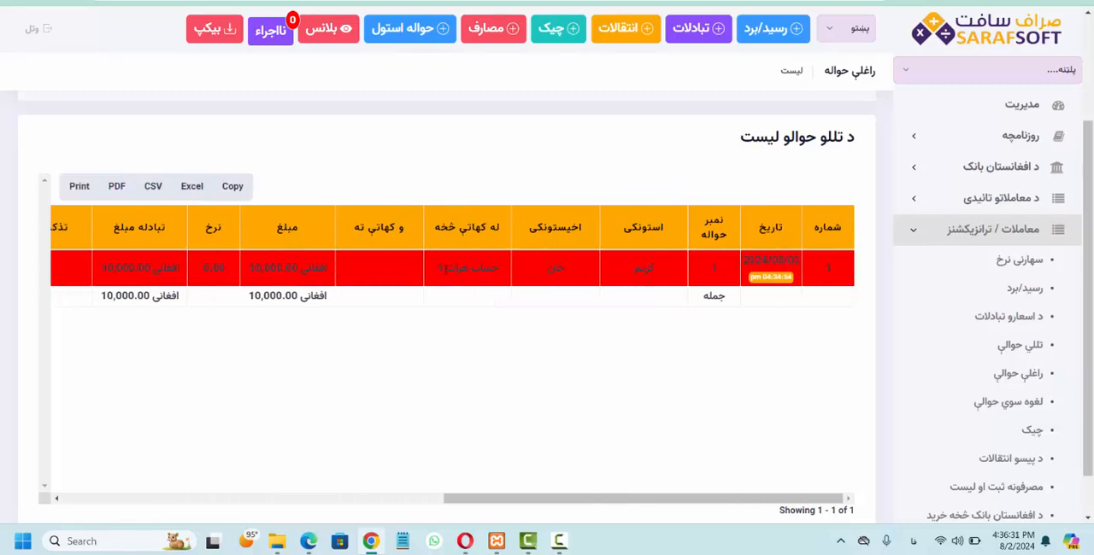
scroll(432, 274, left, 2)
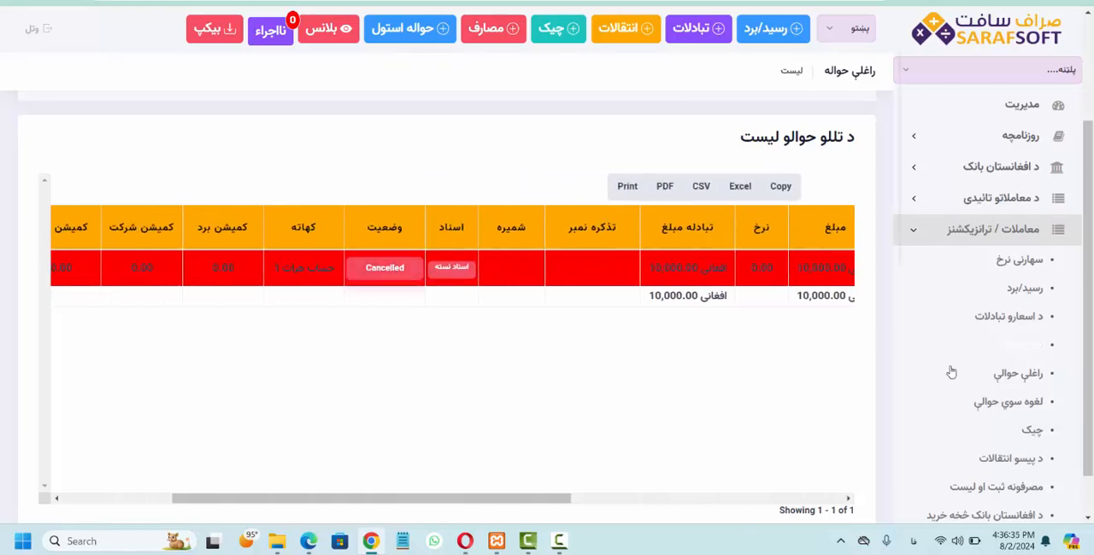
click(953, 404)
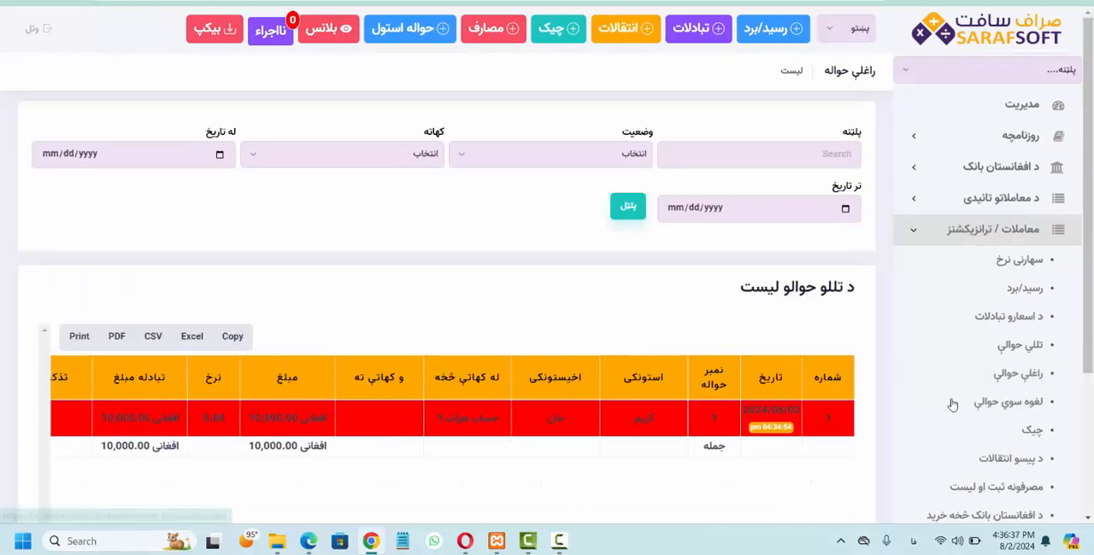
scroll(666, 415, down, 3)
scroll(299, 214, left, 10)
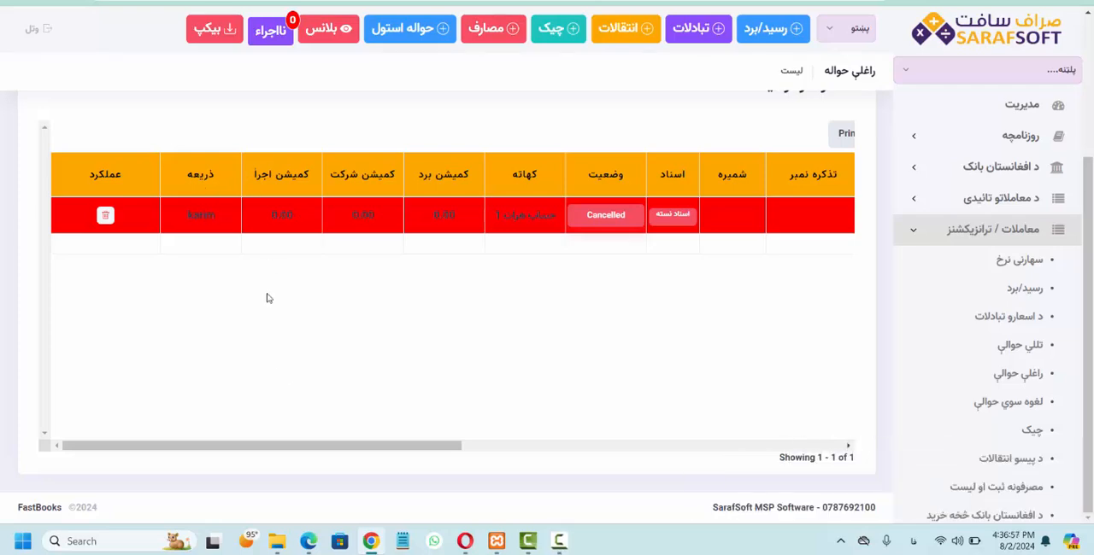
scroll(244, 214, left, 5)
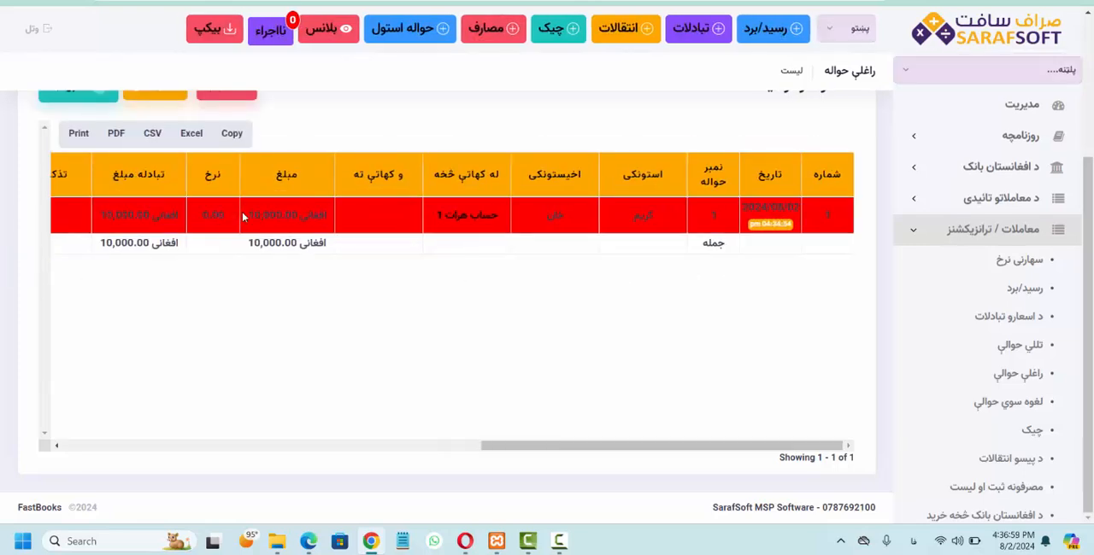
Step: Switch to the Herat branch's session in Opera, refresh it, and check its sent and cancelled transfer lists
mouse_move(370, 540)
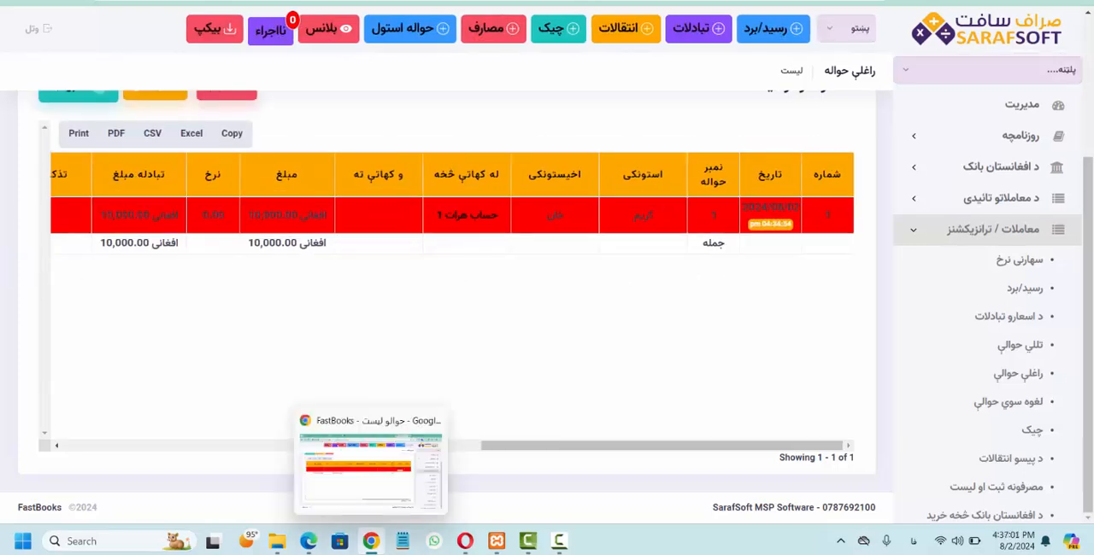
click(465, 540)
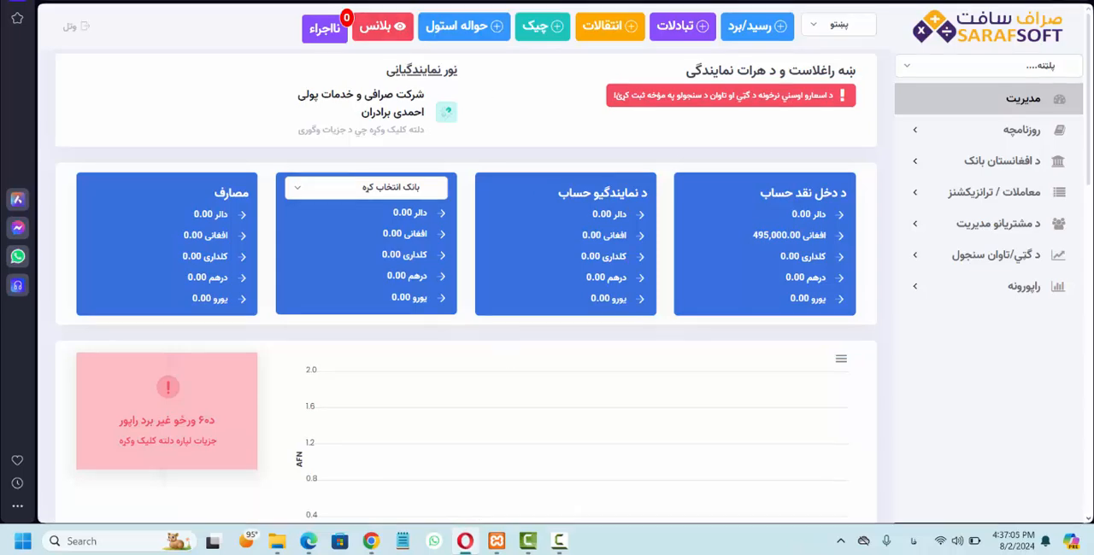
key(F5)
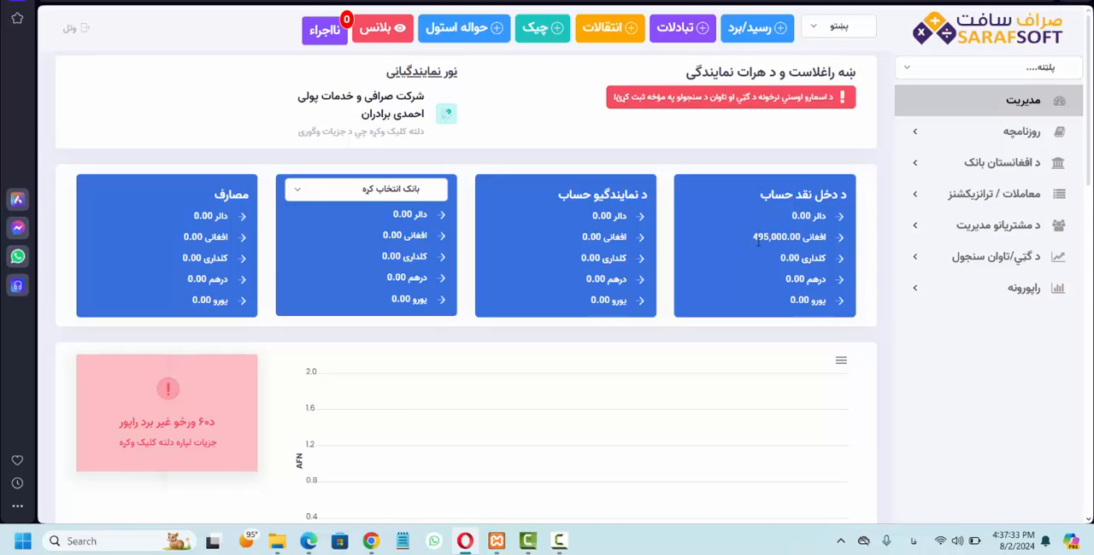
click(929, 197)
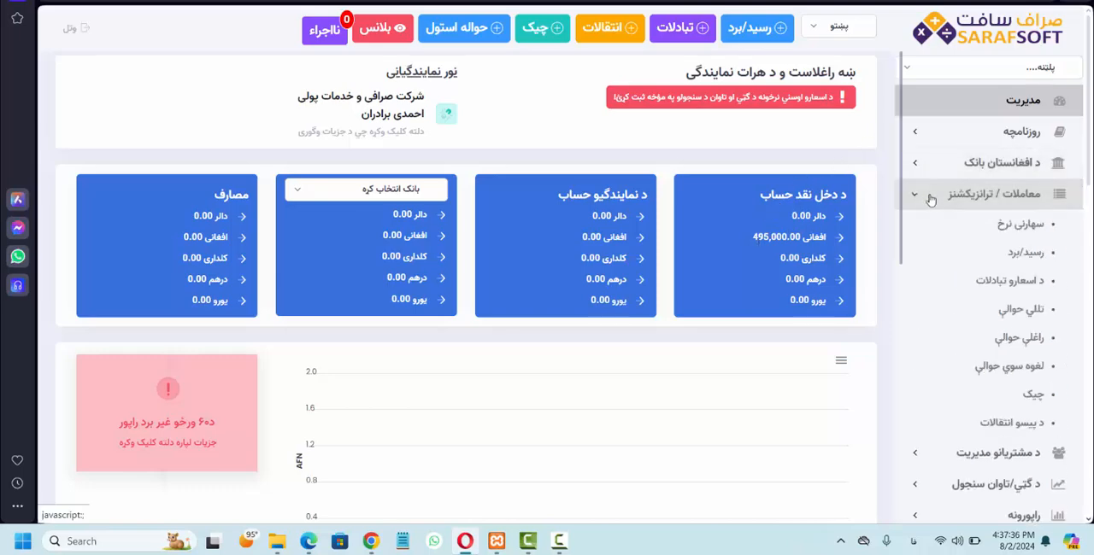
click(955, 311)
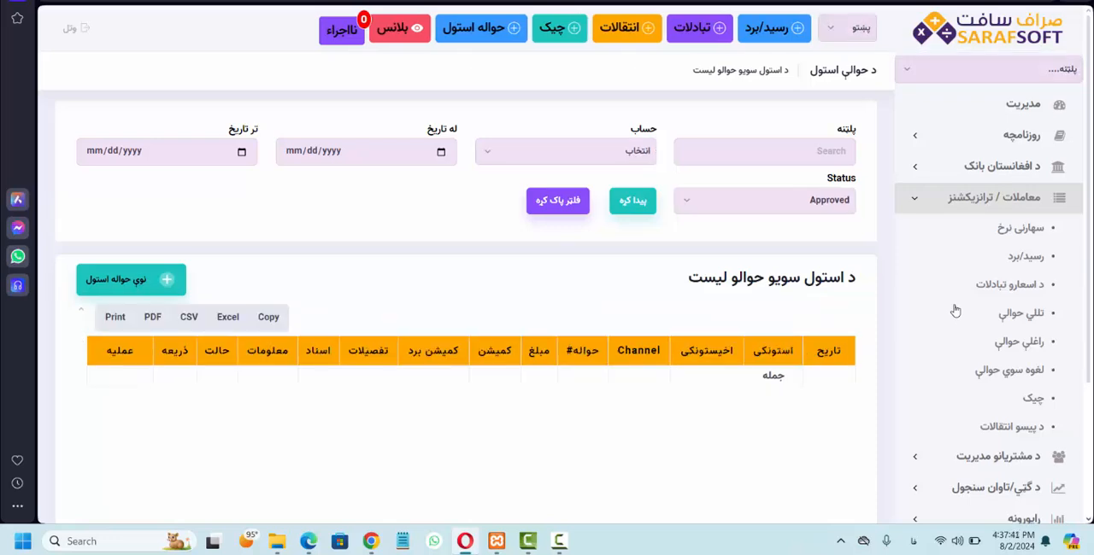
click(982, 350)
click(990, 198)
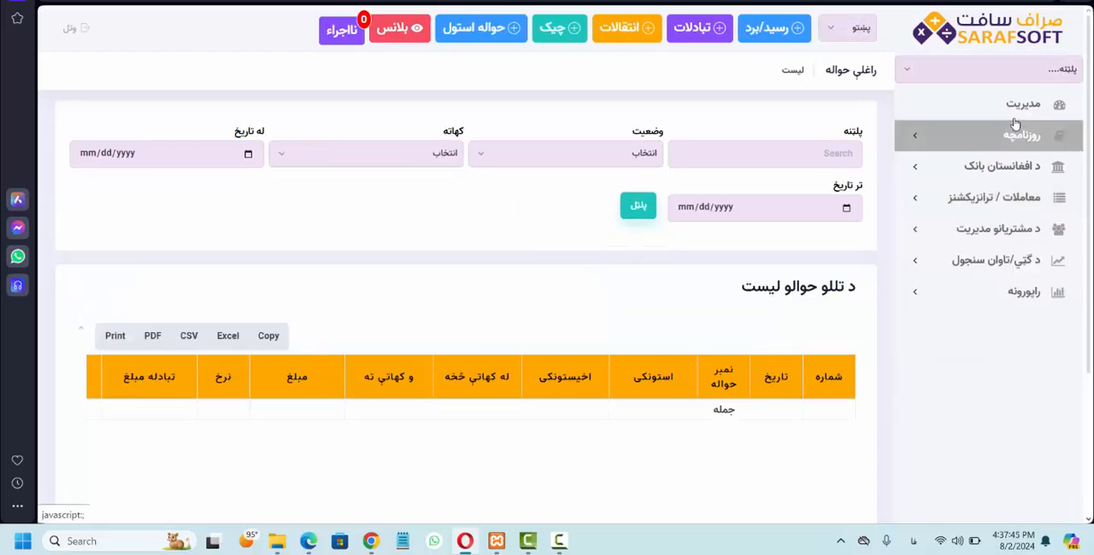